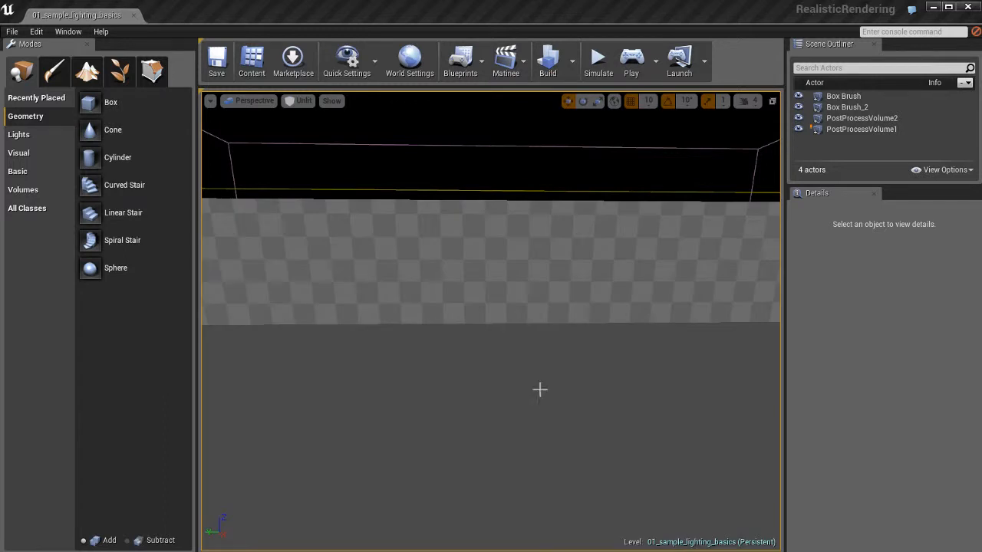
# - Place a point light on the floor in front of the checkered wall, raise it, and show the viewport lit
pyautogui.moveTo(535, 366)
pyautogui.mouseDown(button='right')
pyautogui.moveTo(537, 395)
pyautogui.moveTo(536, 384)
pyautogui.mouseUp(button='right')
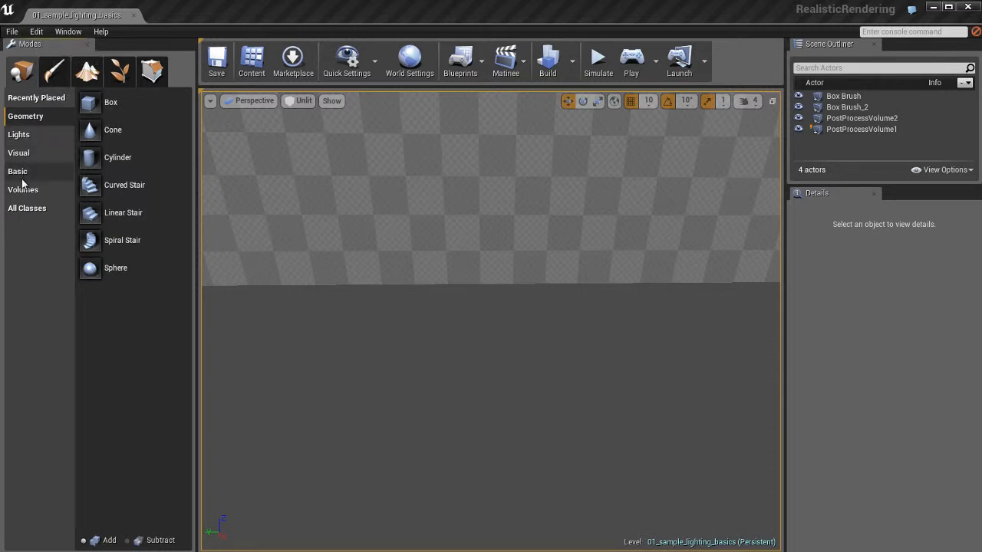
pyautogui.click(23, 135)
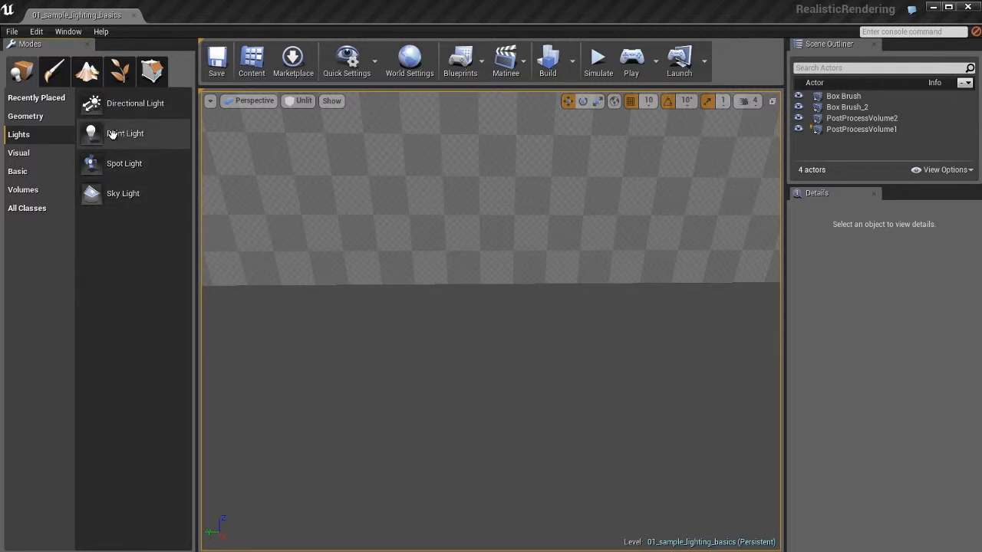
pyautogui.moveTo(112, 134); pyautogui.dragTo(463, 360)
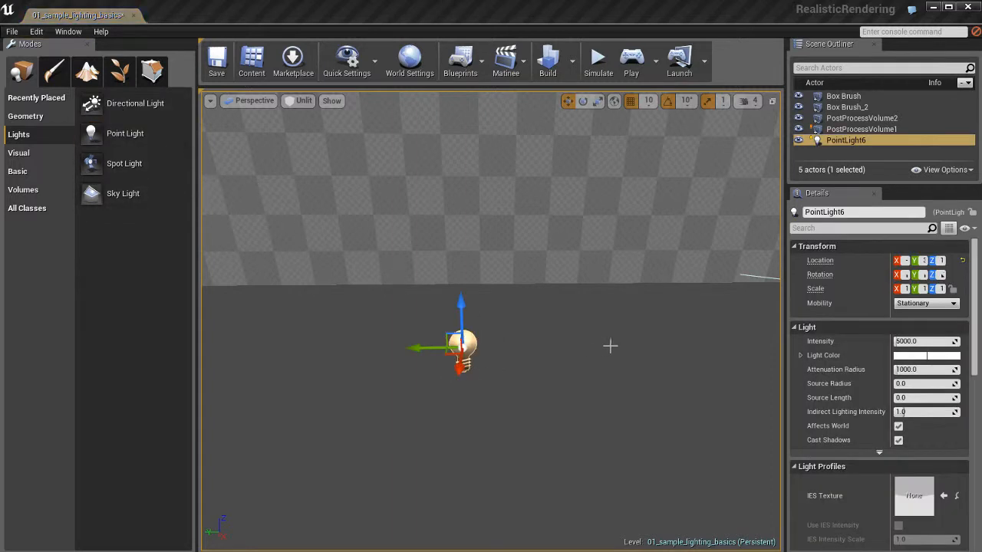
pyautogui.keyDown('ctrl'); pyautogui.moveTo(593, 331); pyautogui.dragTo(590, 275); pyautogui.keyUp('ctrl')
pyautogui.hotkey('alt', '4')
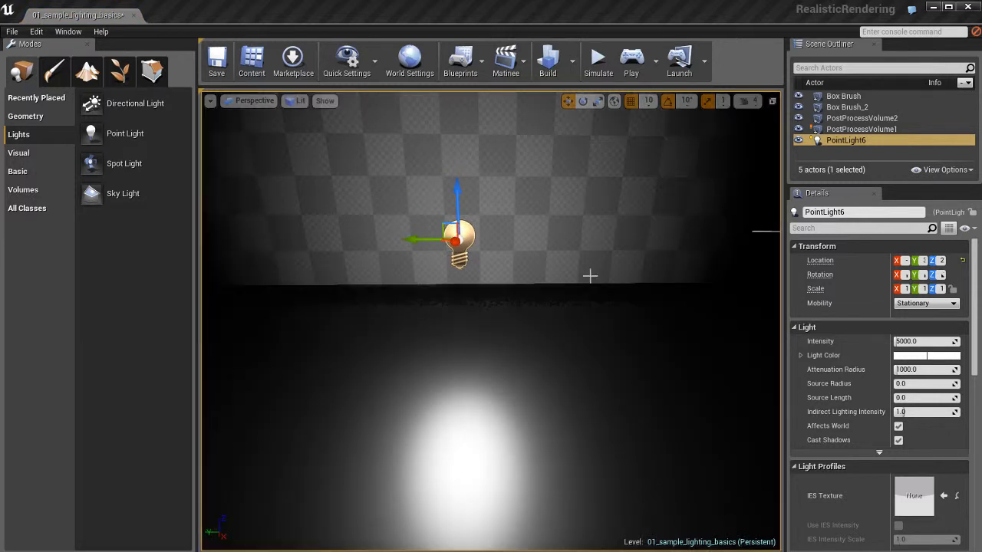
# - Lower the point light toward the floor, delete it, and return the viewport to unlit mode
pyautogui.moveTo(582, 410); pyautogui.dragTo(578, 383, button='right')
pyautogui.moveTo(579, 383); pyautogui.dragTo(573, 409, button='middle')
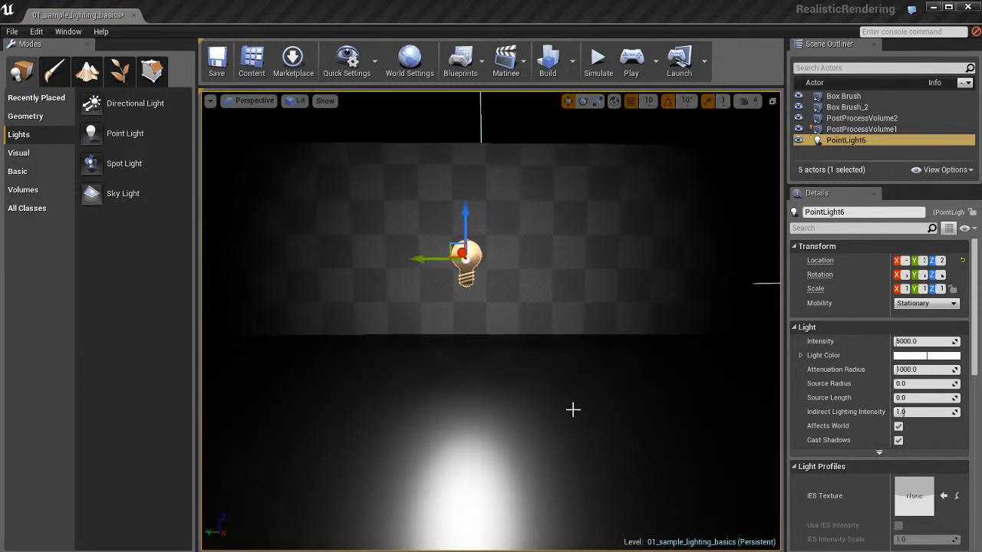
pyautogui.moveTo(573, 409); pyautogui.dragTo(576, 429)
pyautogui.moveTo(576, 346)
pyautogui.mouseDown(button='right')
pyautogui.moveTo(575, 366)
pyautogui.moveTo(575, 350)
pyautogui.mouseUp(button='right')
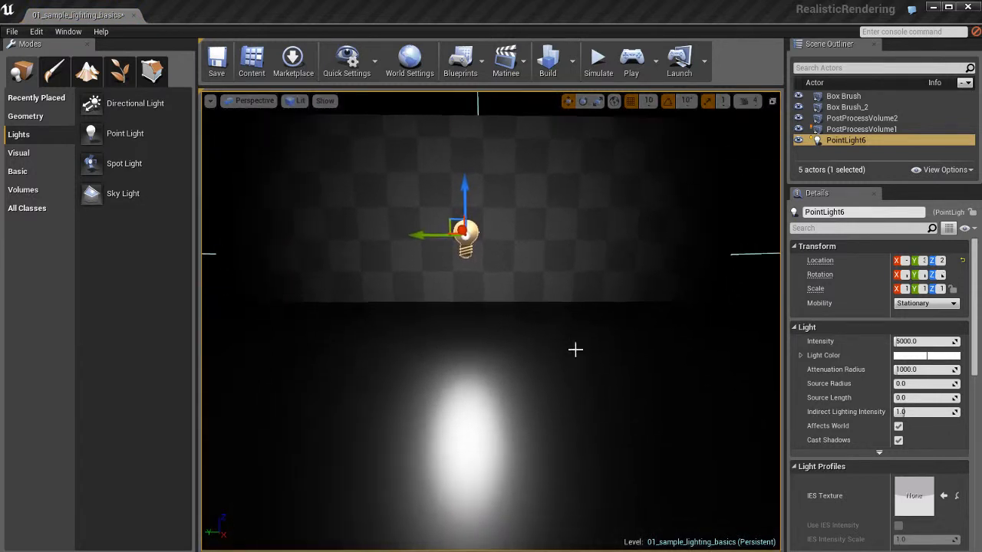
pyautogui.moveTo(575, 350); pyautogui.dragTo(569, 394)
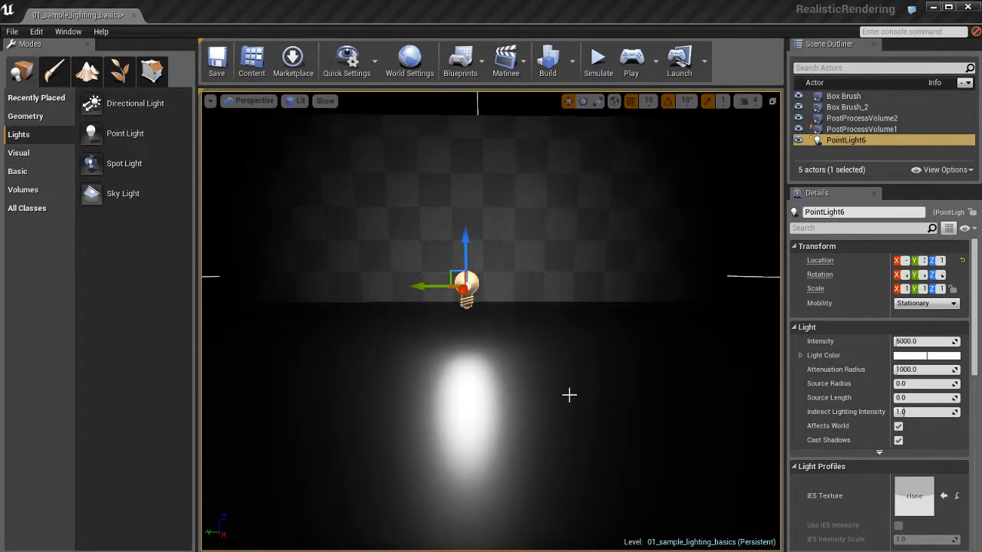
pyautogui.press('Delete')
pyautogui.hotkey('alt', '3')
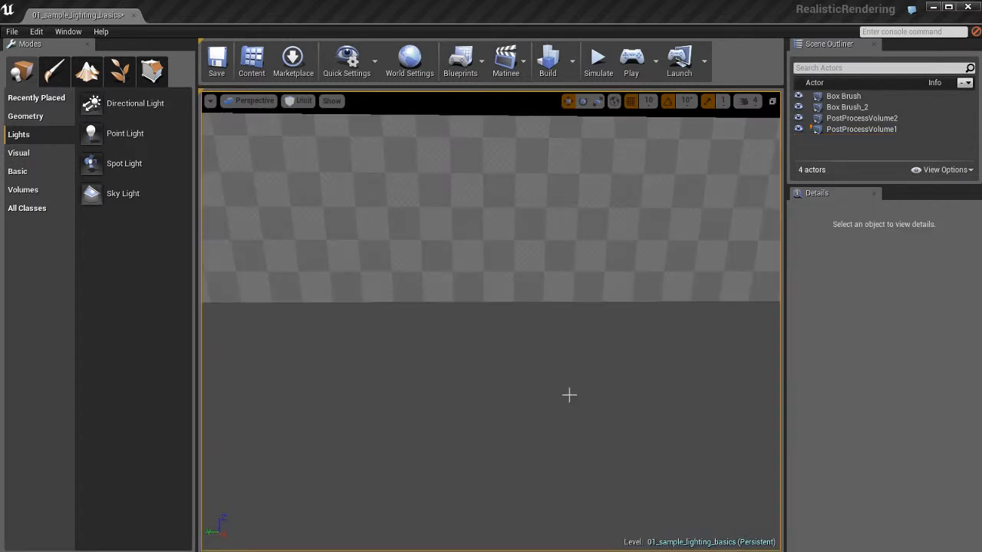
# - Place a new point light on the floor in front of the wall, raise it above the floor, and show the viewport lit
pyautogui.click(492, 343)
pyautogui.rightClick(492, 343)
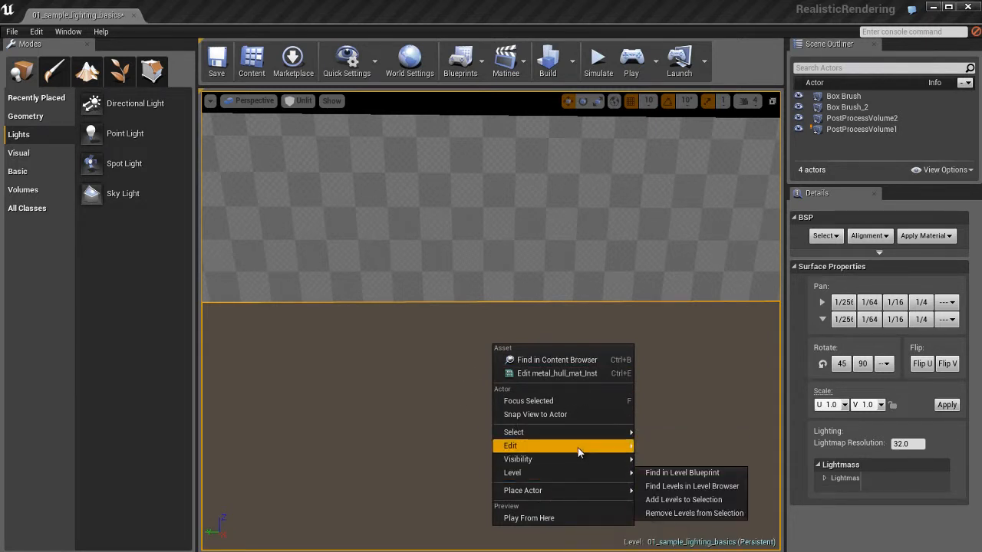
pyautogui.moveTo(575, 491)
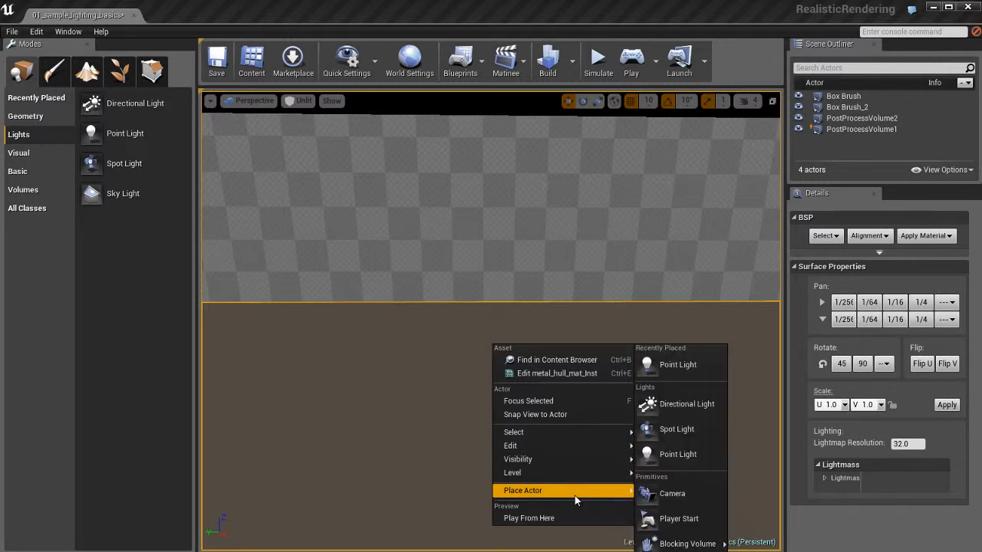
pyautogui.click(687, 454)
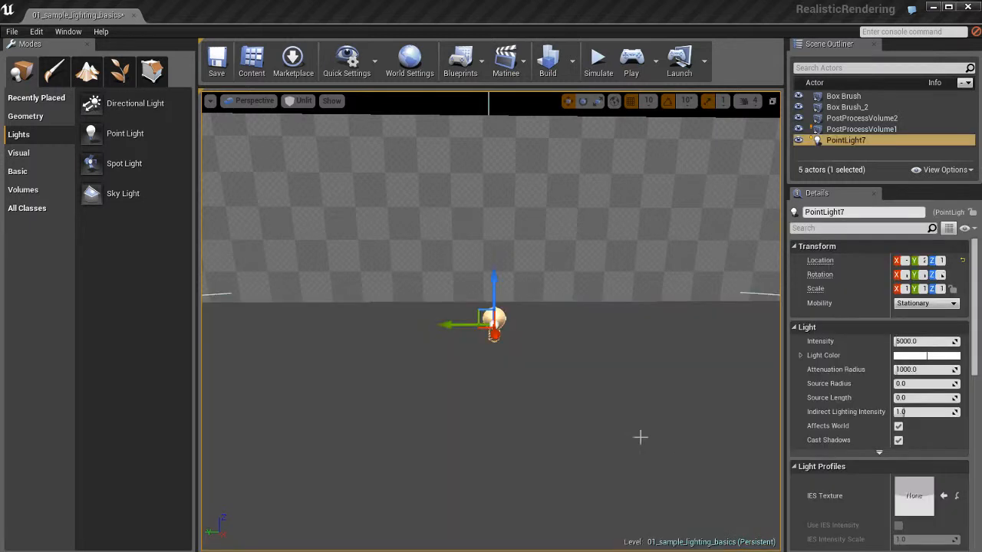
pyautogui.hotkey('alt', '4')
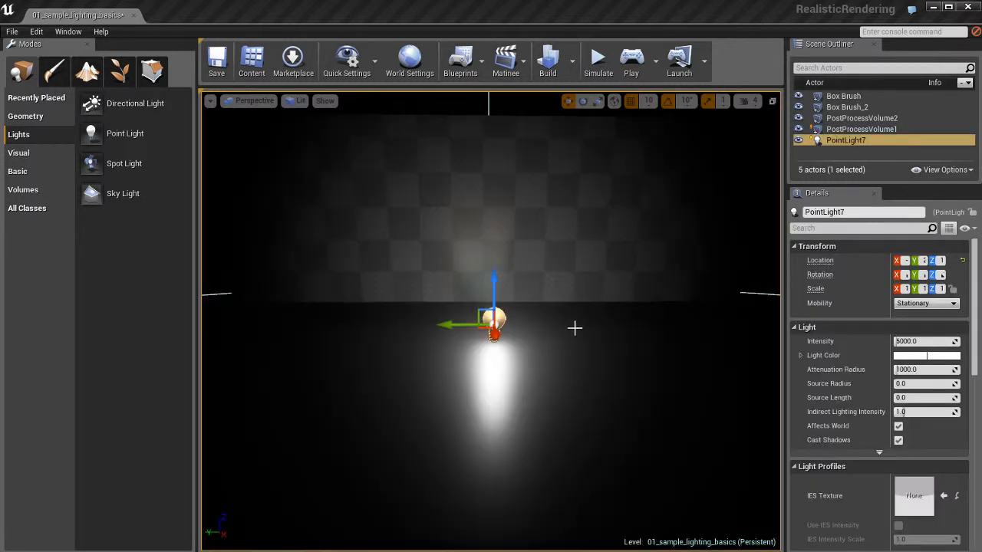
pyautogui.keyDown('ctrl'); pyautogui.moveTo(591, 305); pyautogui.dragTo(592, 304); pyautogui.keyUp('ctrl')
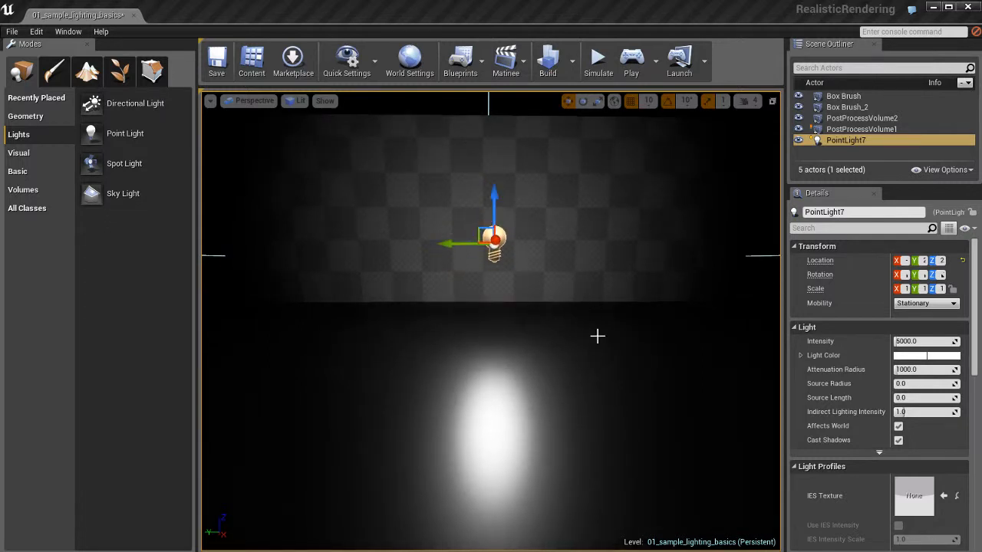
# - Examine the point light's attenuation sphere and its falloff on the wall and floor from several angles
pyautogui.moveTo(535, 335); pyautogui.dragTo(560, 364, button='right')
pyautogui.keyDown('alt'); pyautogui.moveTo(567, 349); pyautogui.dragTo(593, 323); pyautogui.keyUp('alt')
pyautogui.keyDown('alt'); pyautogui.moveTo(592, 323); pyautogui.dragTo(540, 326, button='right'); pyautogui.keyUp('alt')
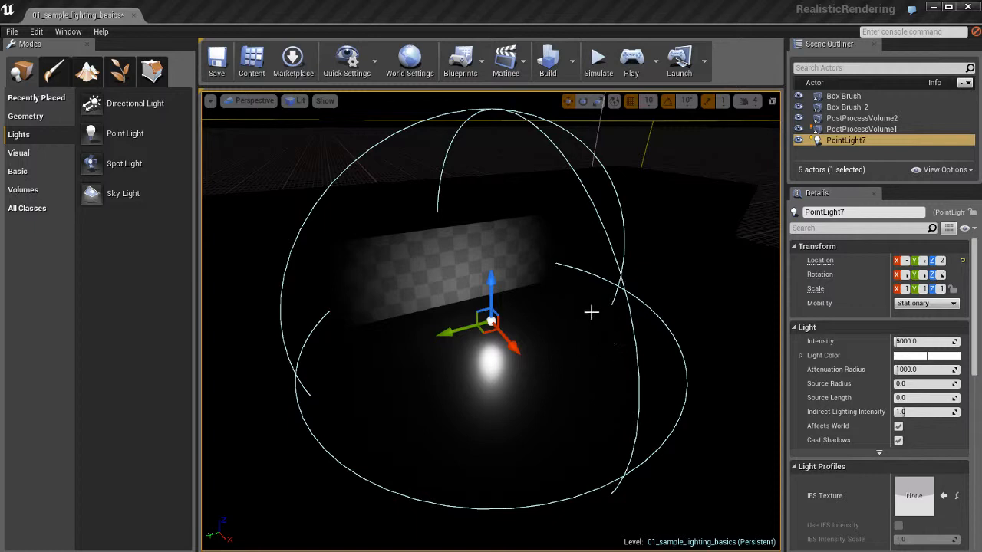
pyautogui.moveTo(591, 312)
pyautogui.keyDown('alt'); pyautogui.mouseDown()
pyautogui.moveTo(648, 345)
pyautogui.moveTo(622, 308)
pyautogui.moveTo(601, 325)
pyautogui.mouseUp(); pyautogui.keyUp('alt')
pyautogui.scroll(8, 562, 318)
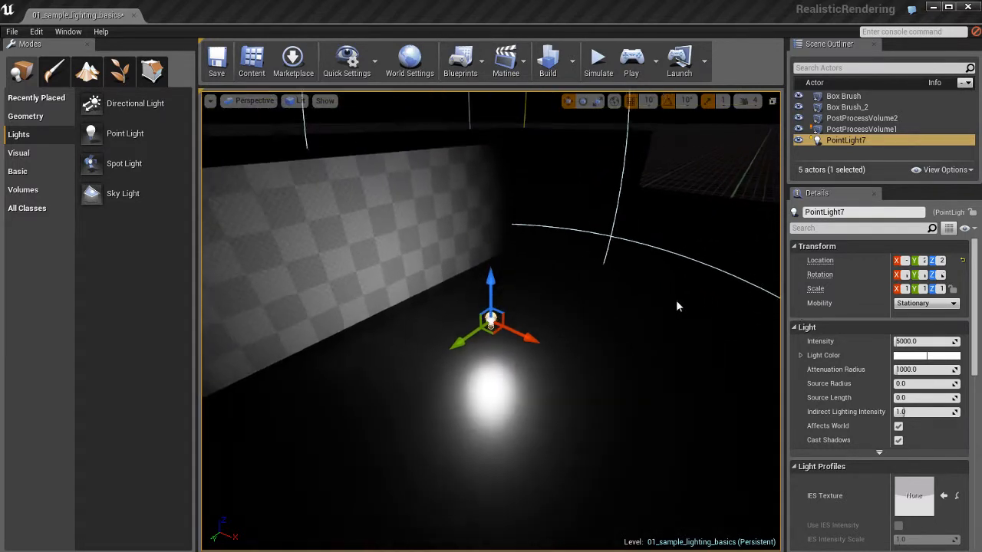
pyautogui.keyDown('alt'); pyautogui.moveTo(391, 251); pyautogui.dragTo(392, 261); pyautogui.keyUp('alt')
pyautogui.moveTo(392, 260); pyautogui.dragTo(380, 264, button='right')
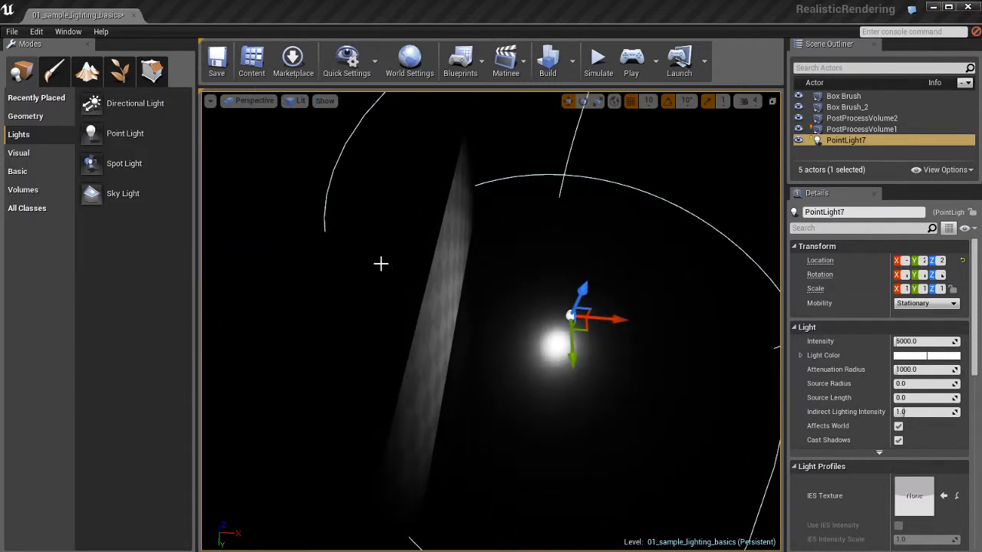
pyautogui.press('d')
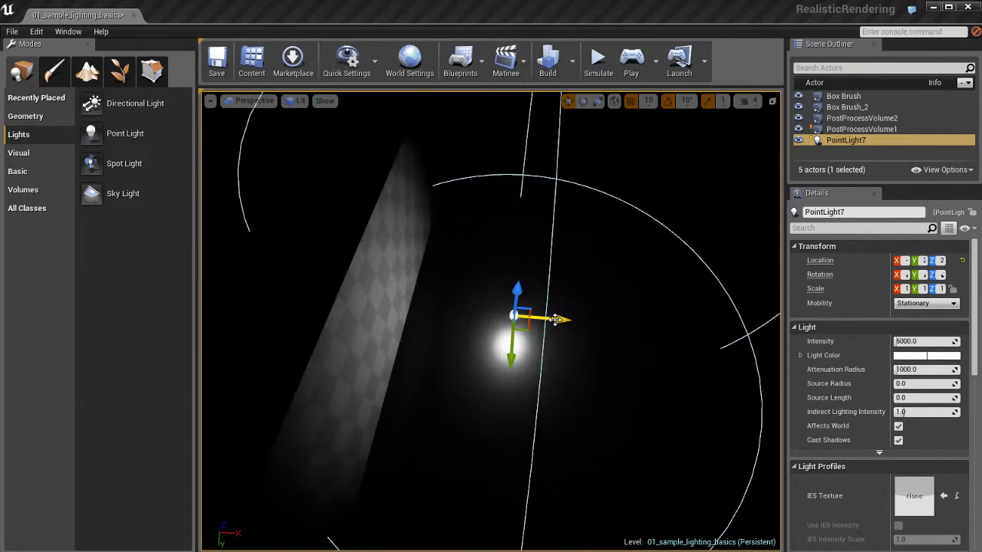
# - Move the point light a short distance along the X axis toward the wall
pyautogui.moveTo(557, 319); pyautogui.dragTo(532, 321)
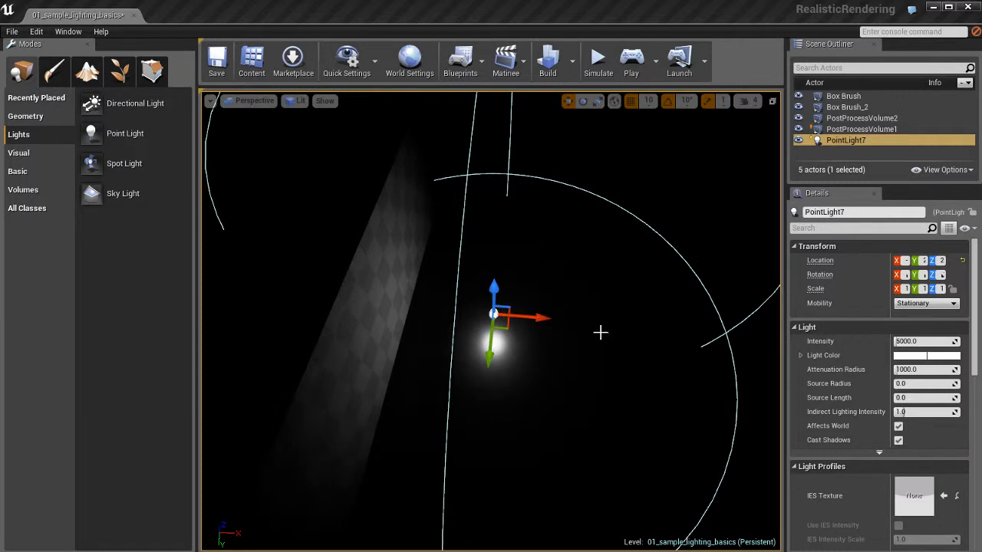
pyautogui.press('f')
pyautogui.keyDown('alt'); pyautogui.moveTo(645, 358); pyautogui.dragTo(560, 288); pyautogui.keyUp('alt')
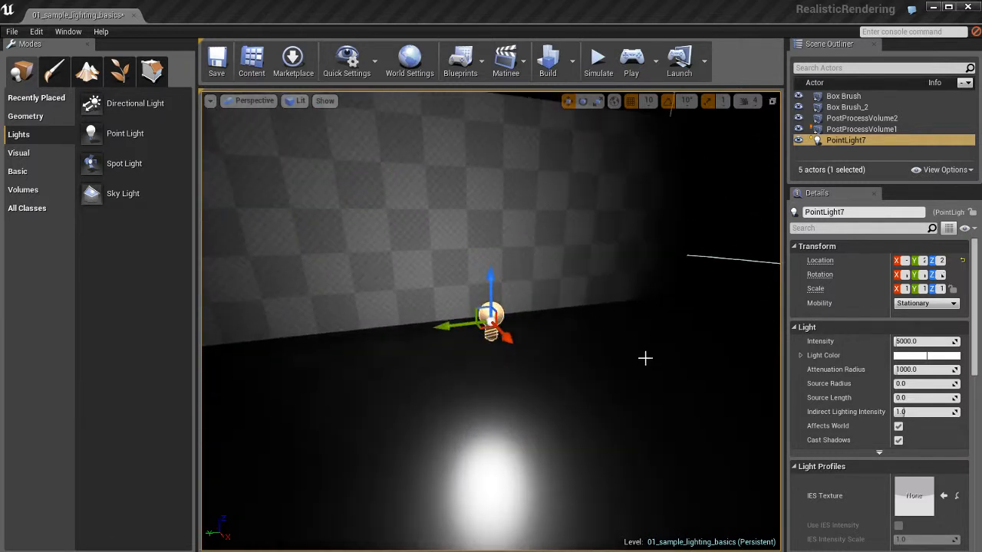
# - Scale the point light's attenuation radius down to about 654 and back up to about 1024
pyautogui.scroll(-5, 645, 358)
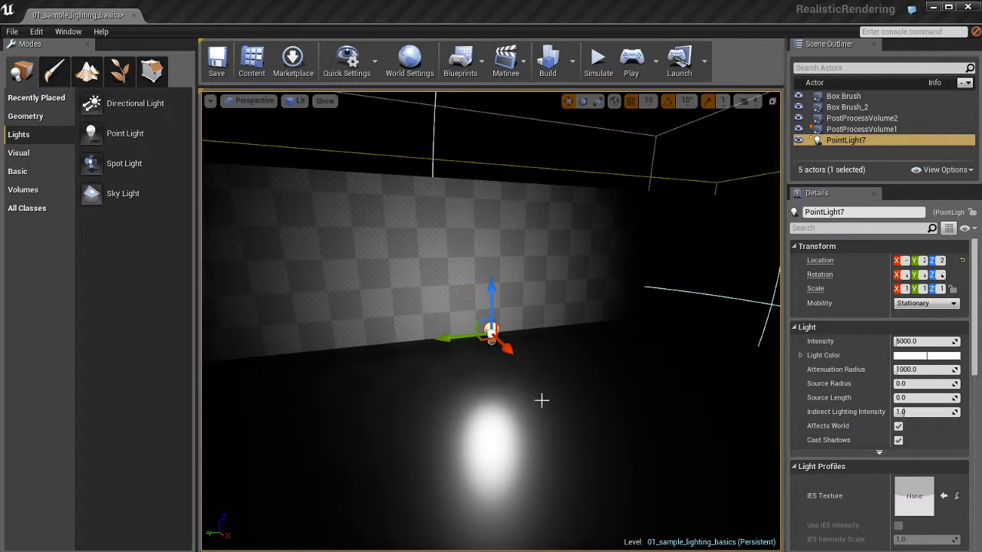
pyautogui.moveTo(577, 398); pyautogui.dragTo(579, 399, button='right')
pyautogui.scroll(-5, 577, 398)
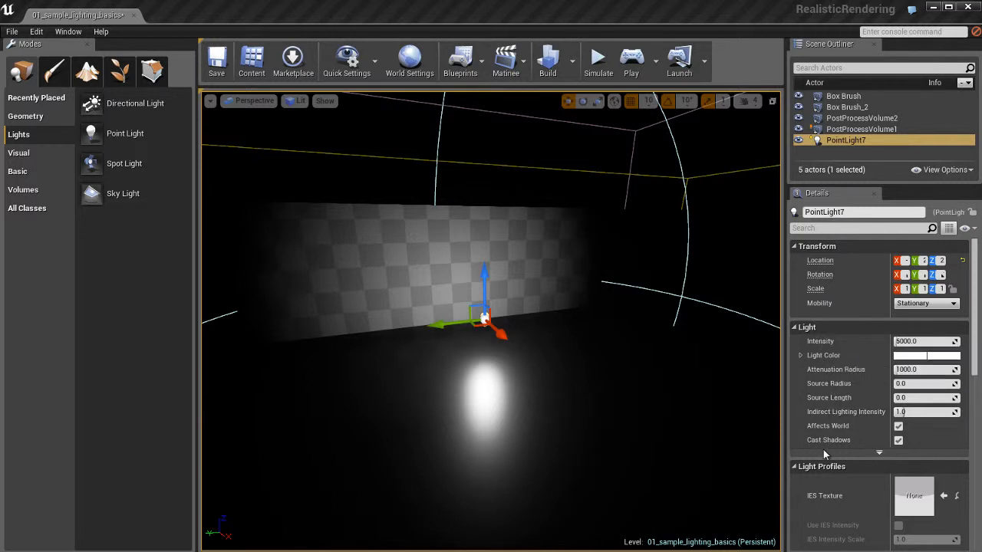
pyautogui.moveTo(579, 410); pyautogui.dragTo(615, 385, button='right')
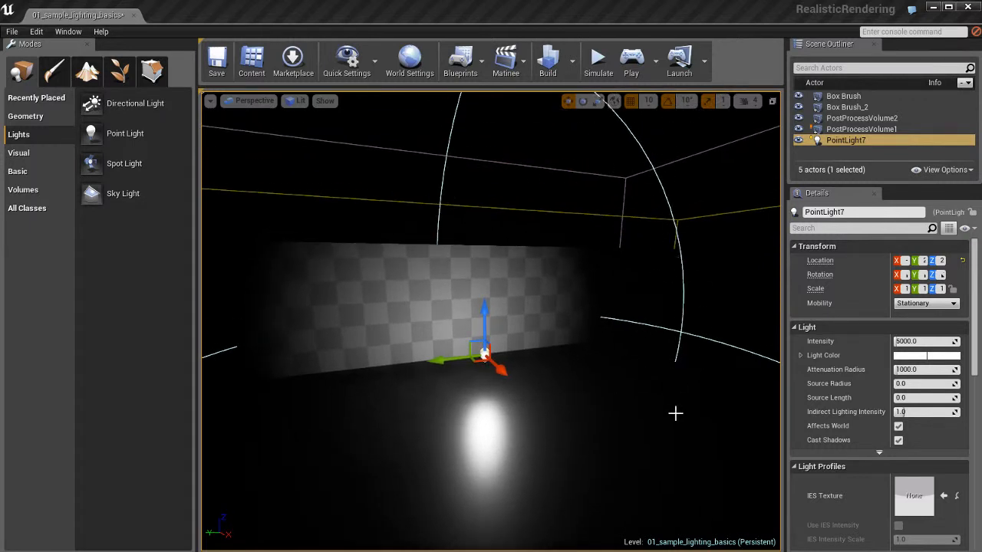
pyautogui.moveTo(646, 377); pyautogui.dragTo(598, 357, button='right')
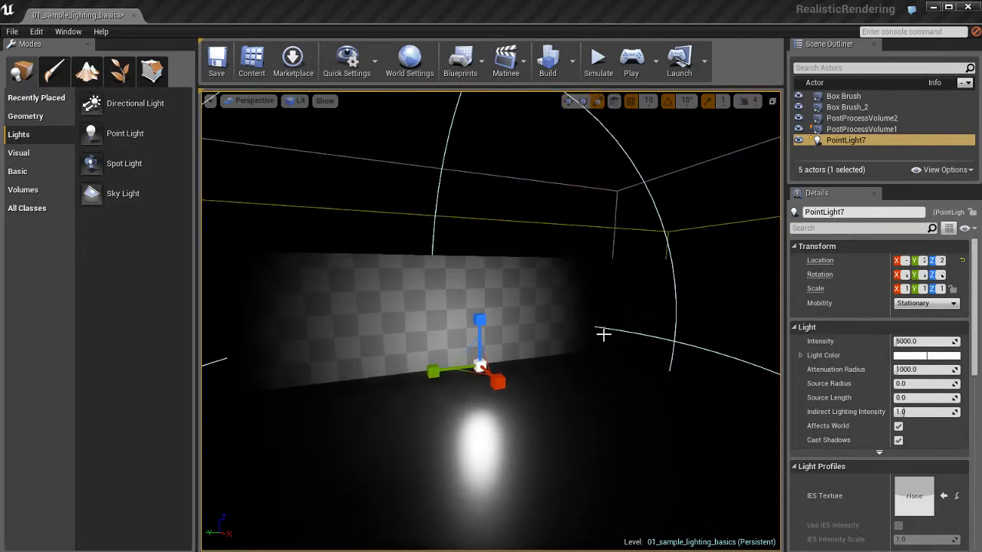
pyautogui.moveTo(607, 325); pyautogui.dragTo(517, 324)
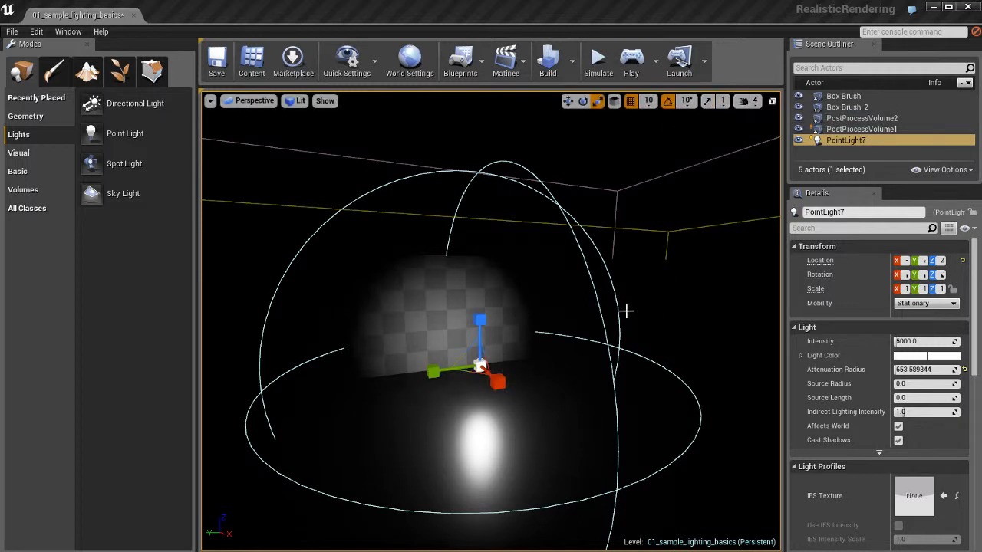
pyautogui.moveTo(563, 296); pyautogui.dragTo(644, 295)
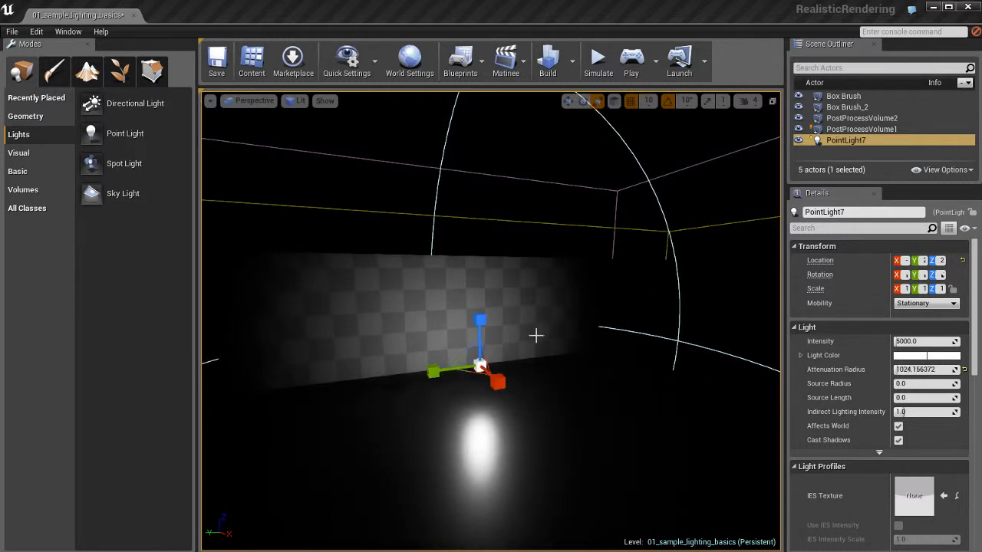
# - Set the point light's intensity to 1000
pyautogui.moveTo(552, 321); pyautogui.dragTo(585, 356, button='right')
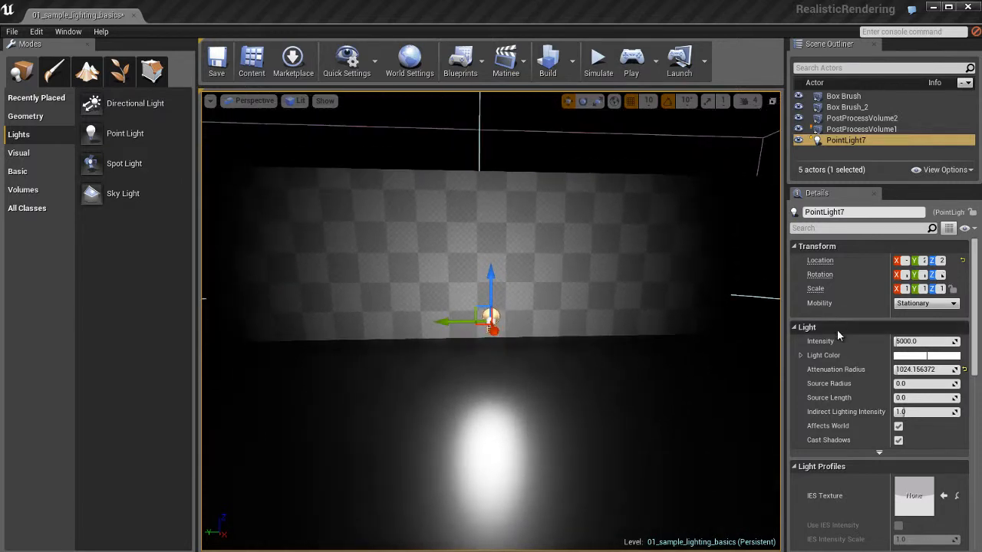
pyautogui.click(929, 341)
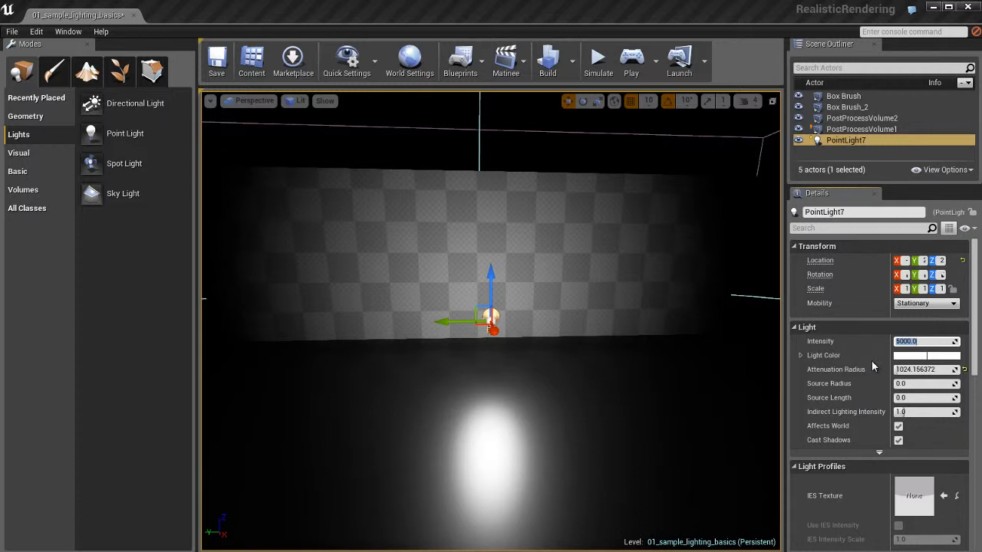
pyautogui.write('1000')
pyautogui.press('Return')
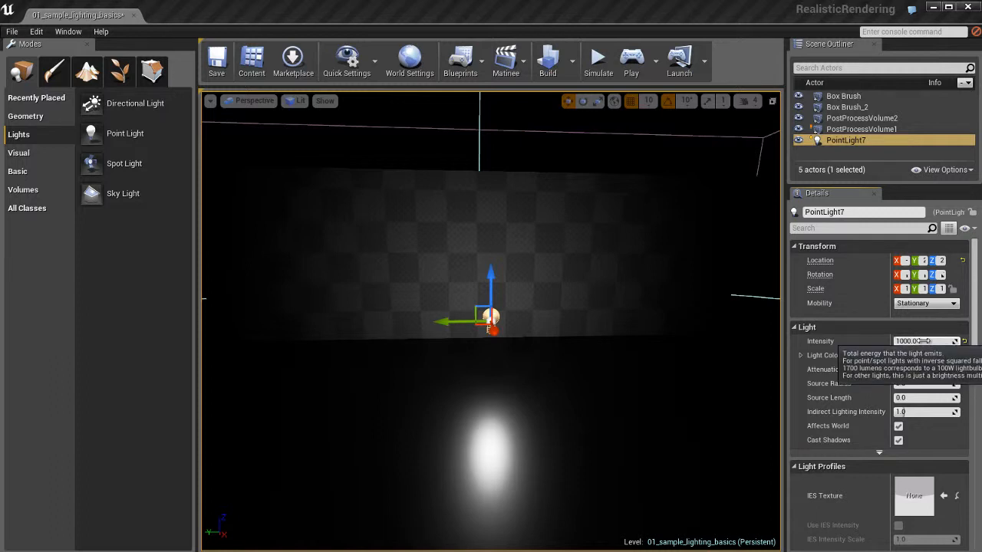
# - Raise the point light's intensity to about 10946, and reset it to 5000
pyautogui.moveTo(918, 343)
pyautogui.mouseDown()
pyautogui.moveTo(859, 342)
pyautogui.moveTo(966, 343)
pyautogui.moveTo(883, 345)
pyautogui.moveTo(925, 344)
pyautogui.mouseUp()
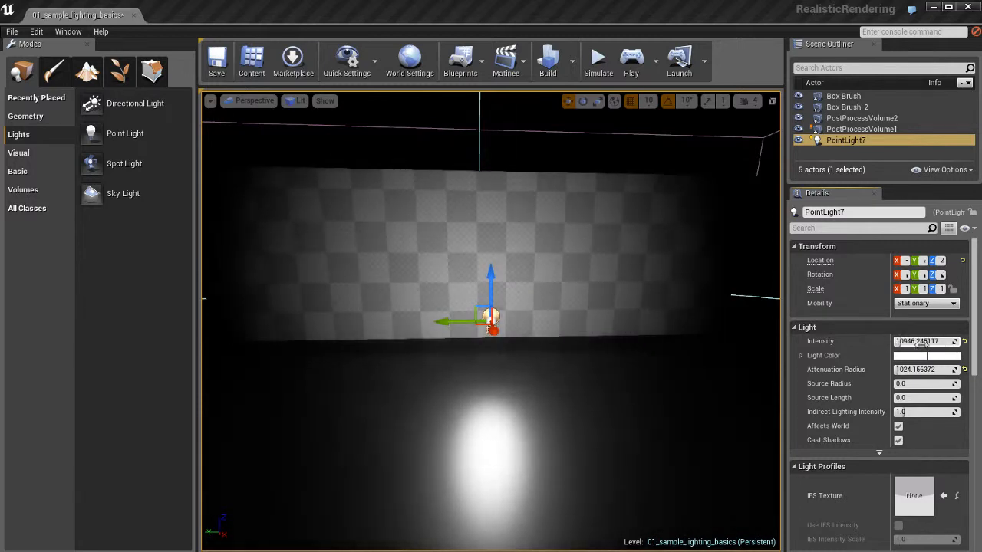
pyautogui.click(925, 344)
pyautogui.write('5')
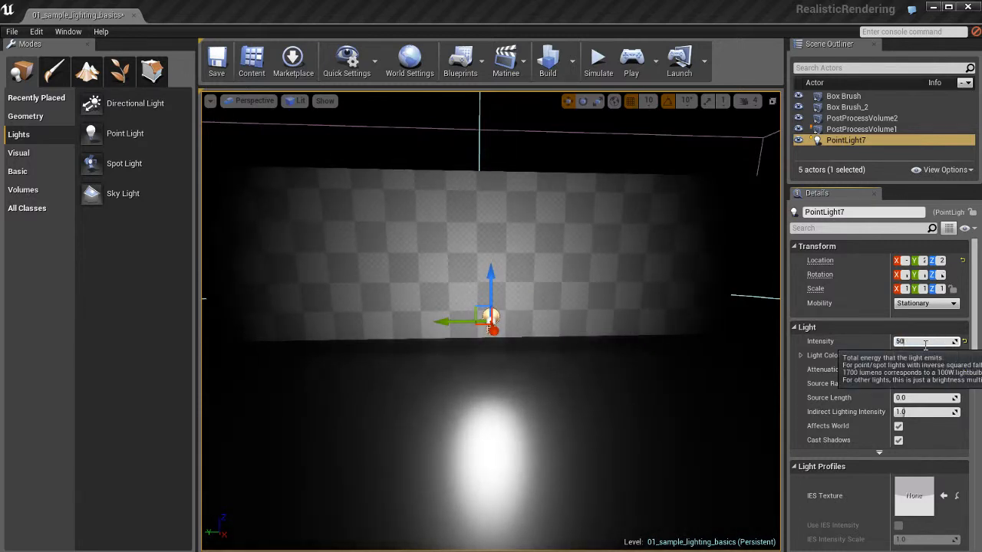
pyautogui.write('000')
pyautogui.press('Return')
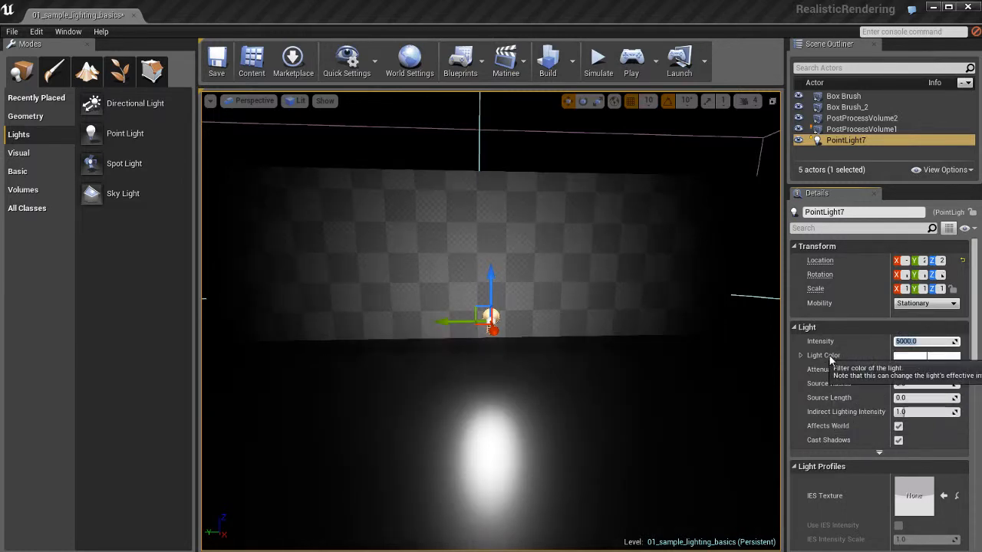
# - Change the point light's color to a pale blue and accept it
pyautogui.click(917, 358)
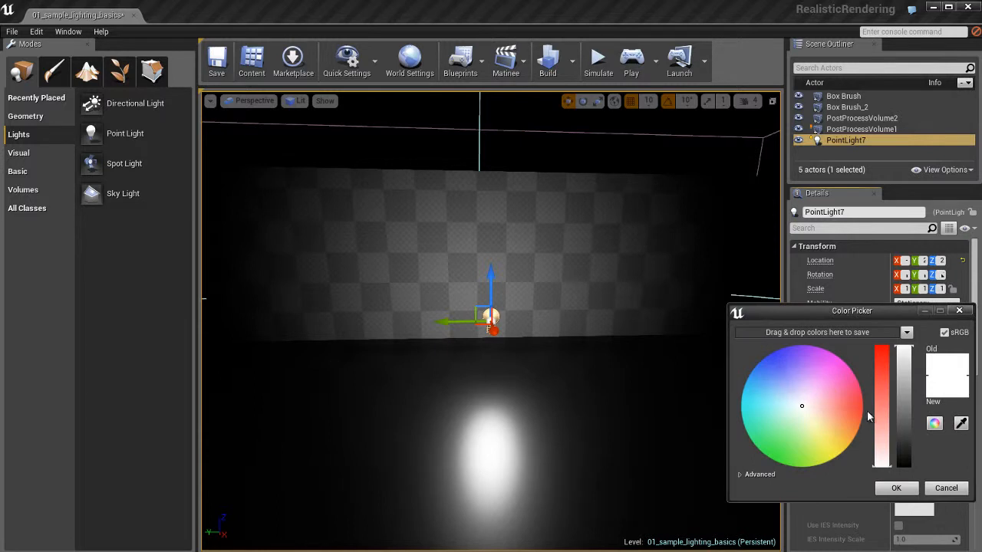
pyautogui.moveTo(805, 407)
pyautogui.mouseDown()
pyautogui.moveTo(839, 412)
pyautogui.moveTo(797, 399)
pyautogui.moveTo(778, 371)
pyautogui.moveTo(775, 403)
pyautogui.moveTo(796, 390)
pyautogui.moveTo(786, 398)
pyautogui.mouseUp()
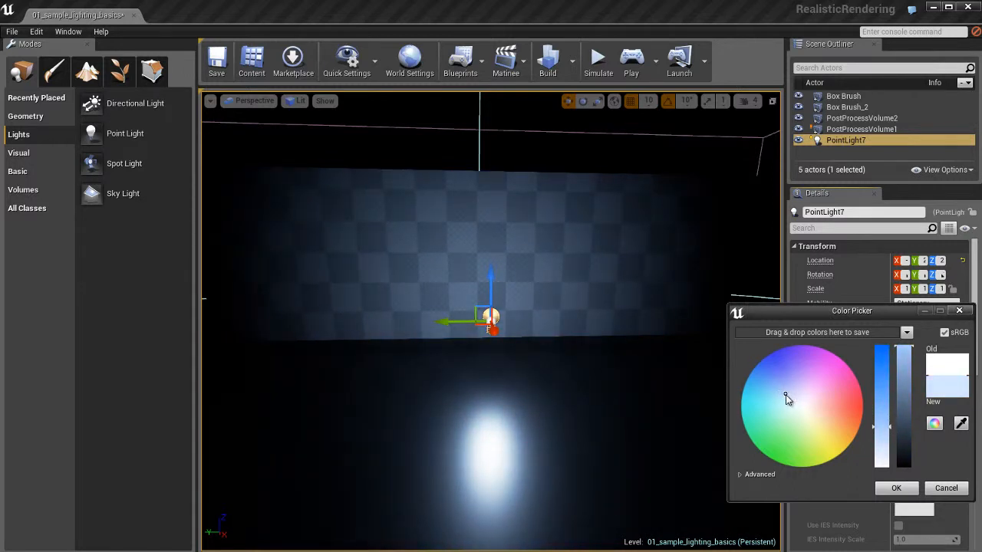
pyautogui.click(896, 488)
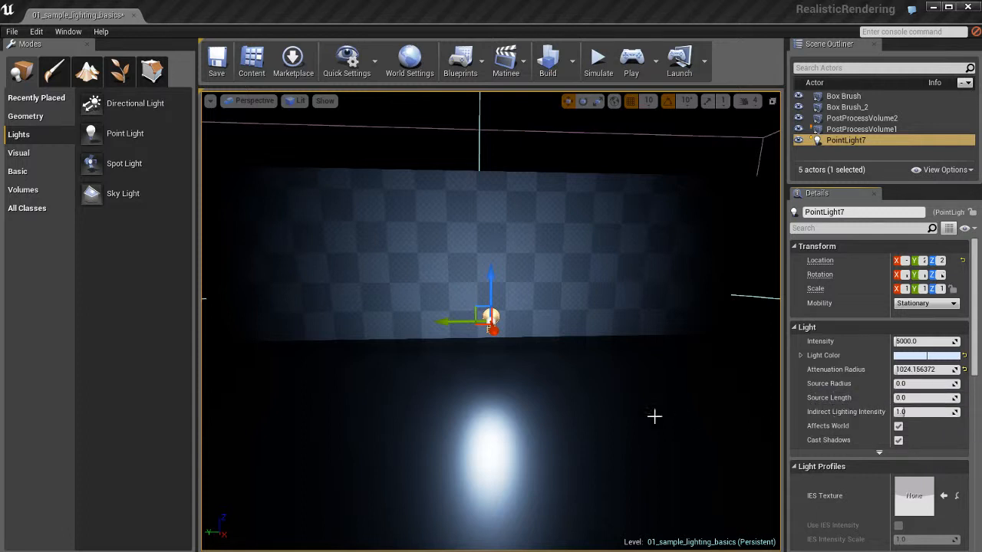
pyautogui.moveTo(625, 388); pyautogui.dragTo(615, 392, button='right')
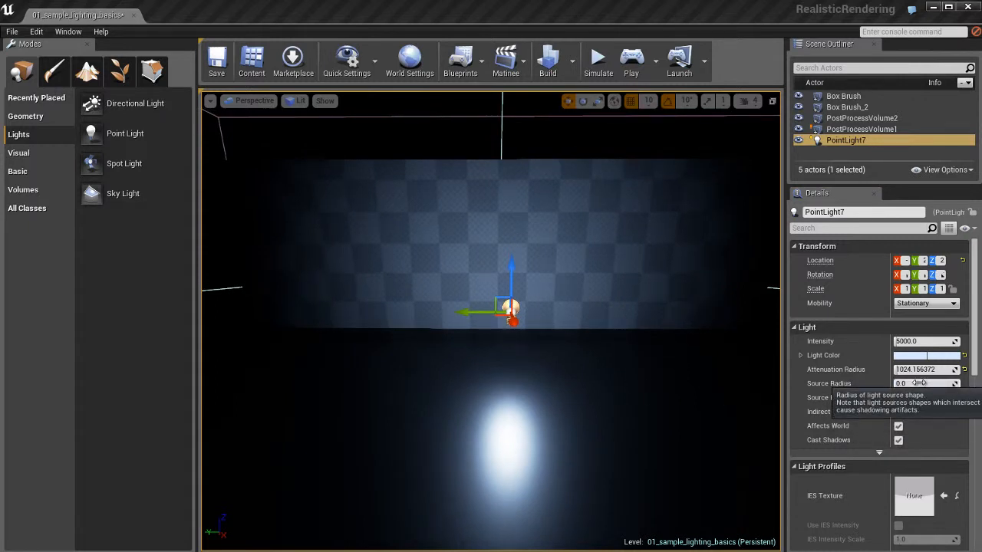
# - Raise the point light higher in front of the checkered wall and increase its source radius to about 146
pyautogui.keyDown('ctrl'); pyautogui.moveTo(578, 358); pyautogui.dragTo(565, 329); pyautogui.keyUp('ctrl')
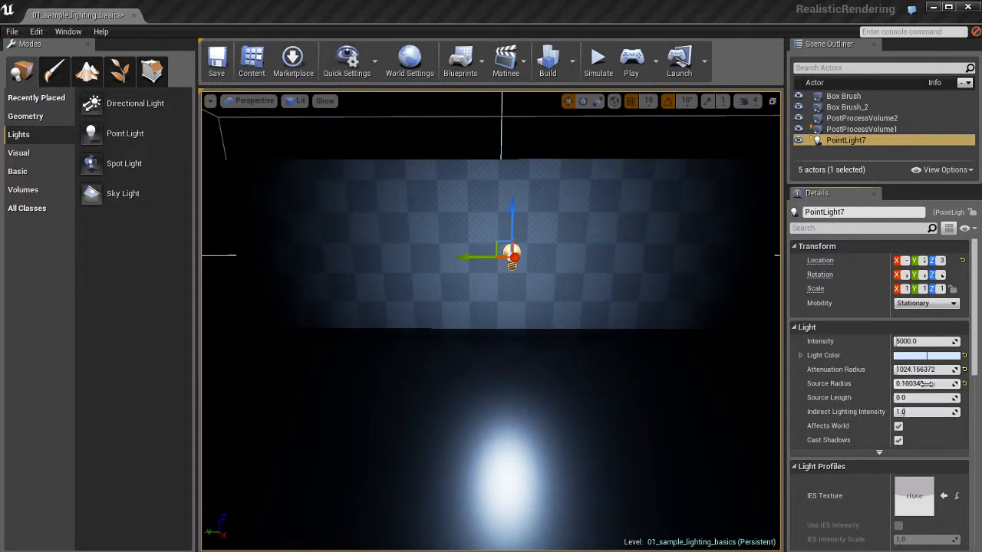
pyautogui.moveTo(940, 383)
pyautogui.mouseDown()
pyautogui.moveTo(969, 383)
pyautogui.moveTo(948, 384)
pyautogui.mouseUp()
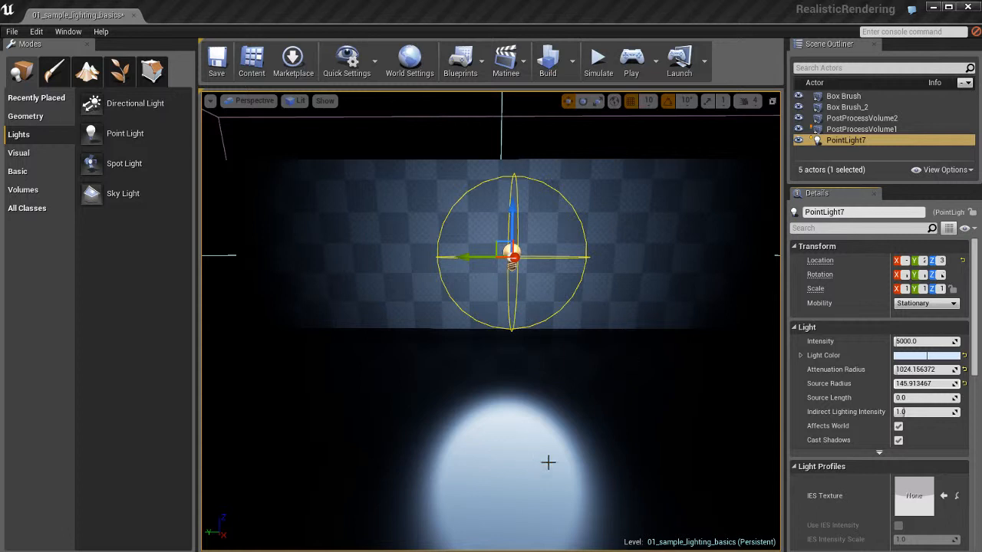
pyautogui.moveTo(526, 409); pyautogui.dragTo(571, 425, button='right')
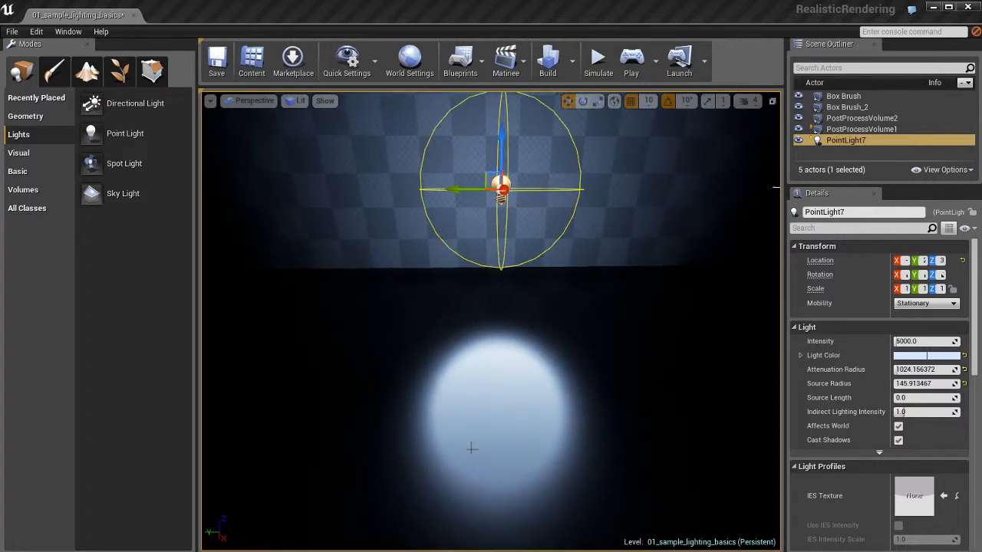
pyautogui.moveTo(530, 392); pyautogui.dragTo(491, 437, button='right')
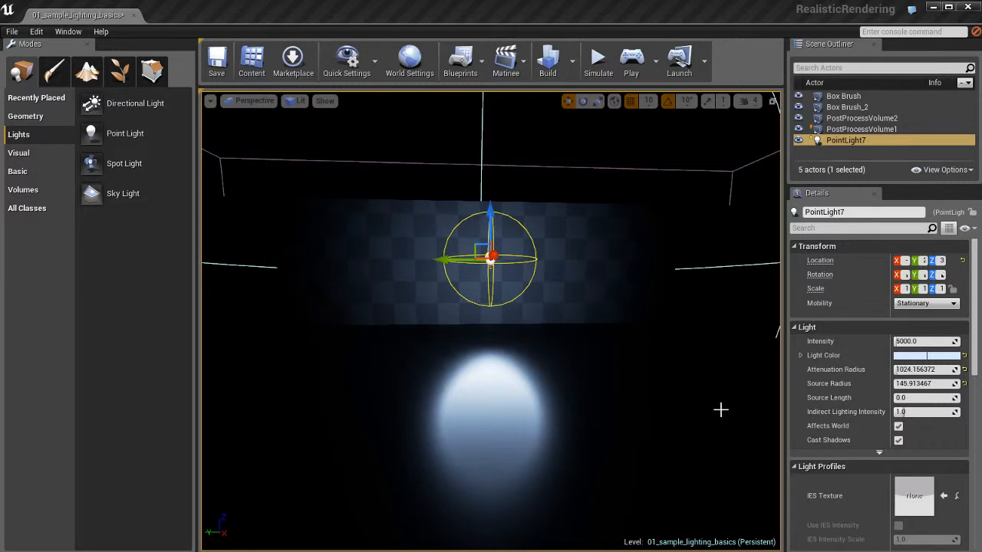
# - Try source radii of 10 and 1 on the point light, and set the source radius to 150
pyautogui.click(925, 384)
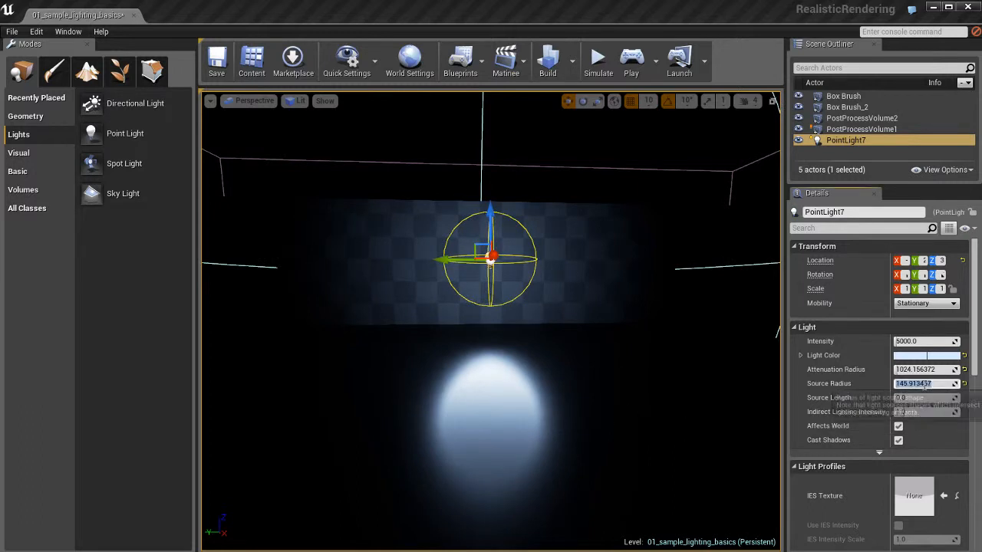
pyautogui.write('10')
pyautogui.press('Return')
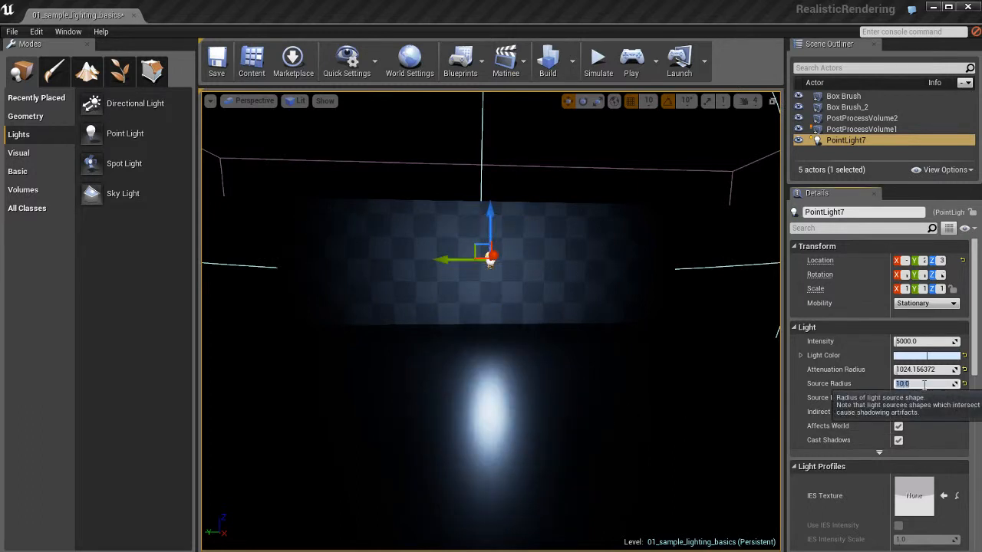
pyautogui.press('Return')
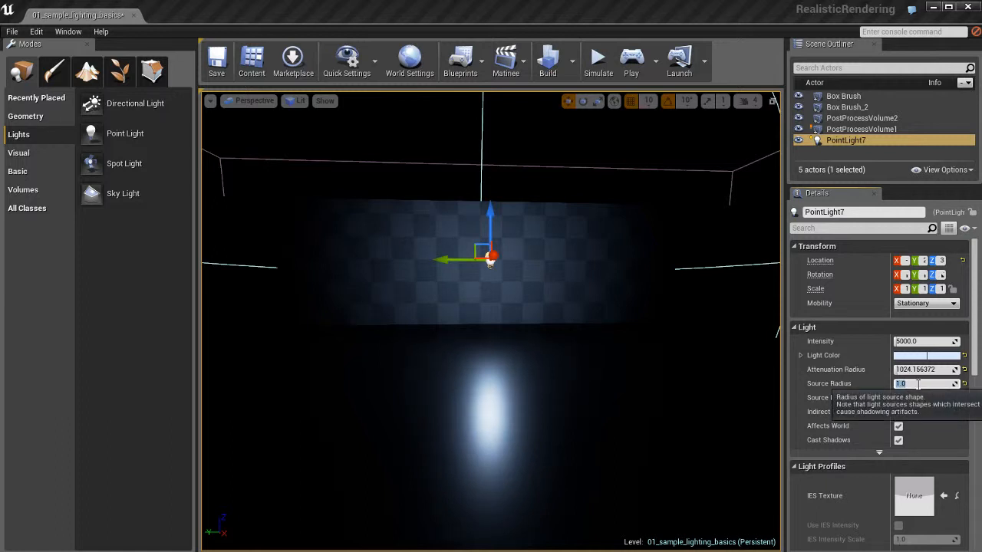
pyautogui.write('150')
pyautogui.press('Return')
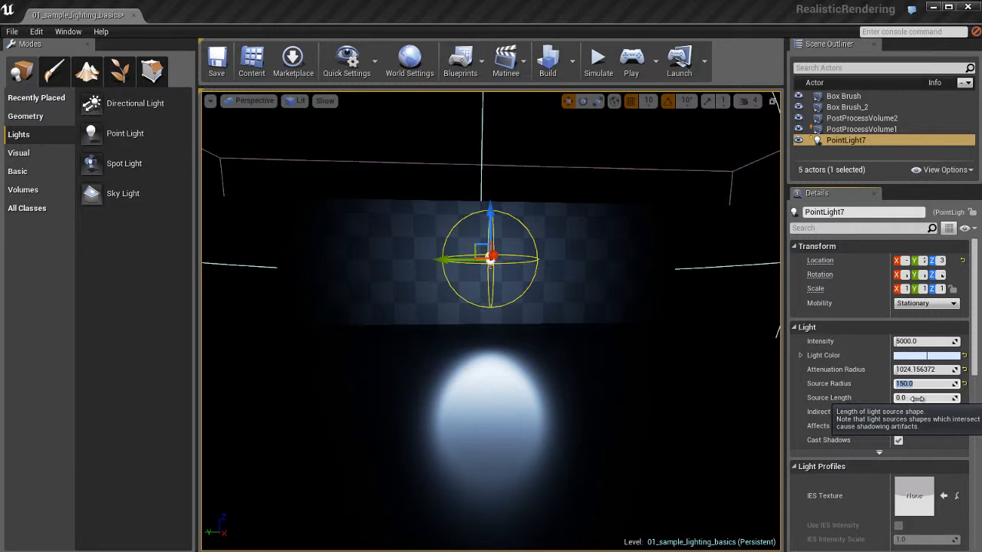
# - Increase the point light's source length to about 724
pyautogui.moveTo(918, 398); pyautogui.dragTo(981, 397)
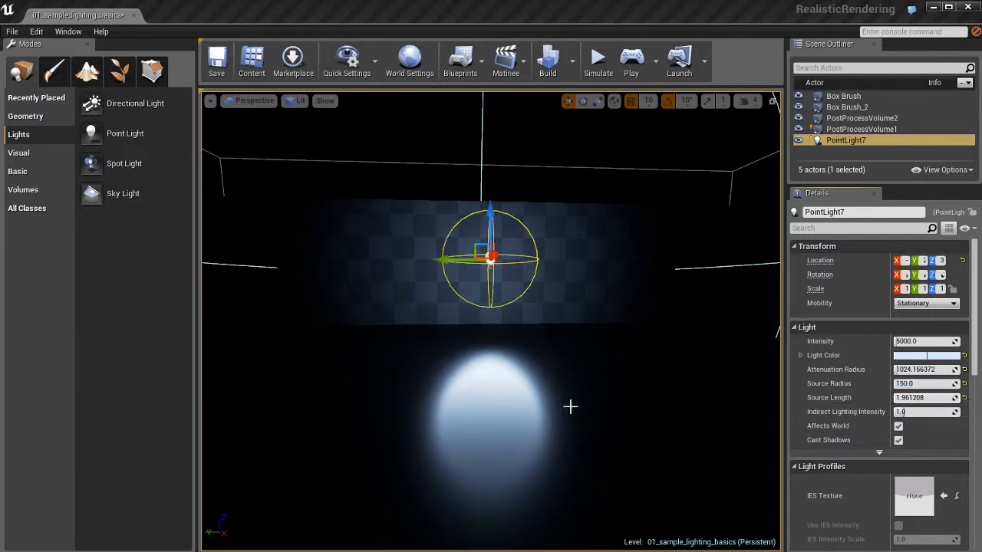
pyautogui.moveTo(537, 375)
pyautogui.mouseDown(button='right')
pyautogui.moveTo(594, 406)
pyautogui.moveTo(536, 375)
pyautogui.mouseUp(button='right')
pyautogui.press('f')
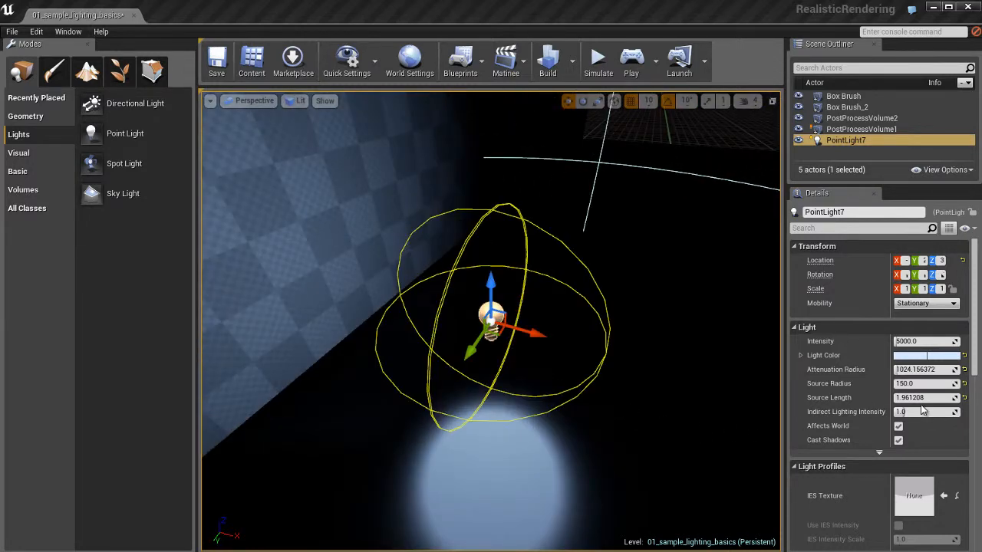
pyautogui.moveTo(949, 397); pyautogui.dragTo(969, 397)
# - Rotate the point light so its elongated source lies horizontally, parallel to the checkered wall
pyautogui.moveTo(619, 342)
pyautogui.keyDown('alt'); pyautogui.mouseDown()
pyautogui.moveTo(557, 331)
pyautogui.moveTo(628, 348)
pyautogui.mouseUp(); pyautogui.keyUp('alt')
pyautogui.press('e')
pyautogui.keyDown('ctrl'); pyautogui.moveTo(617, 371); pyautogui.dragTo(600, 413, button='right'); pyautogui.keyUp('ctrl')
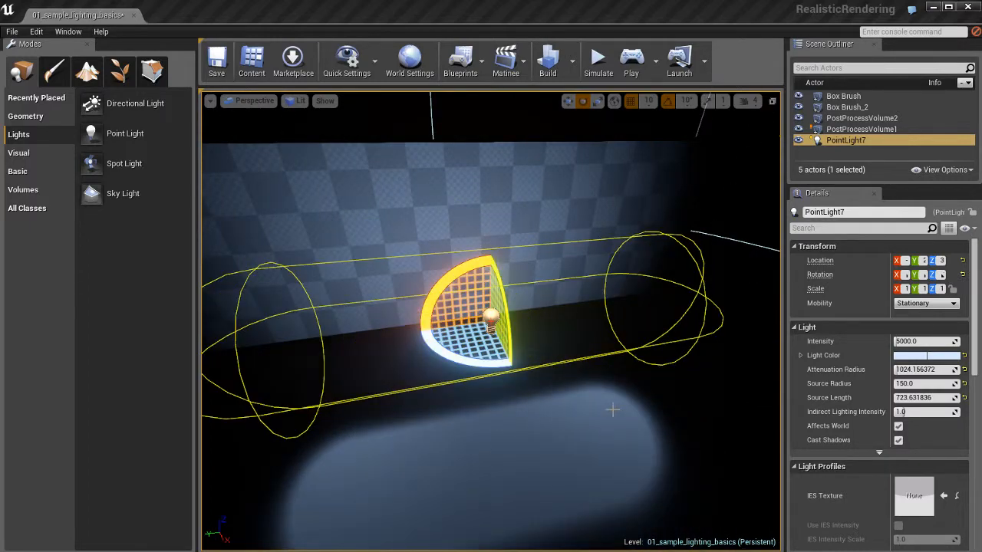
pyautogui.moveTo(613, 409)
pyautogui.keyDown('alt'); pyautogui.mouseDown()
pyautogui.moveTo(594, 386)
pyautogui.moveTo(607, 420)
pyautogui.mouseUp(); pyautogui.keyUp('alt')
pyautogui.scroll(-5, 579, 402)
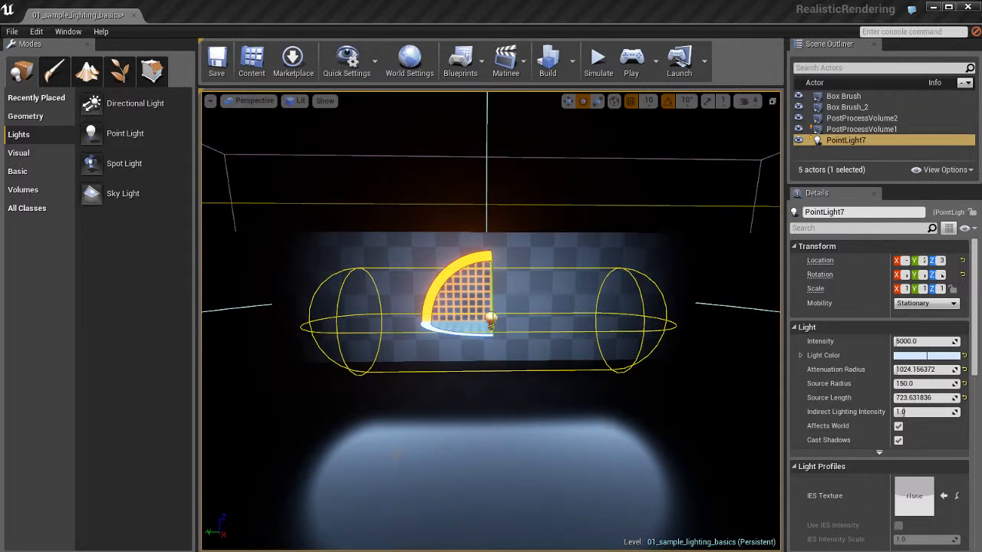
# - Reduce the point light's source radius to about 14 and extend its source length to about 1040
pyautogui.moveTo(920, 385); pyautogui.dragTo(804, 391)
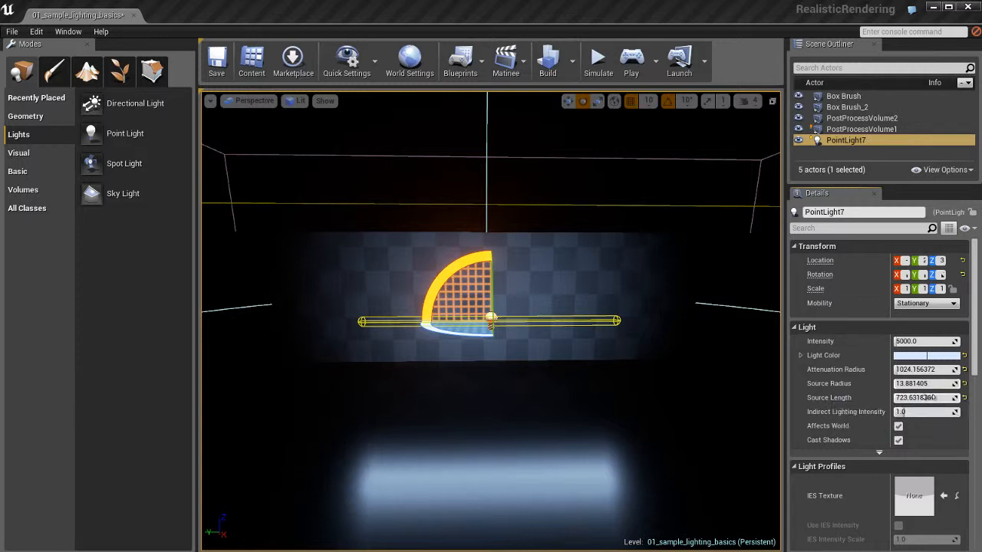
pyautogui.moveTo(924, 397); pyautogui.dragTo(949, 398)
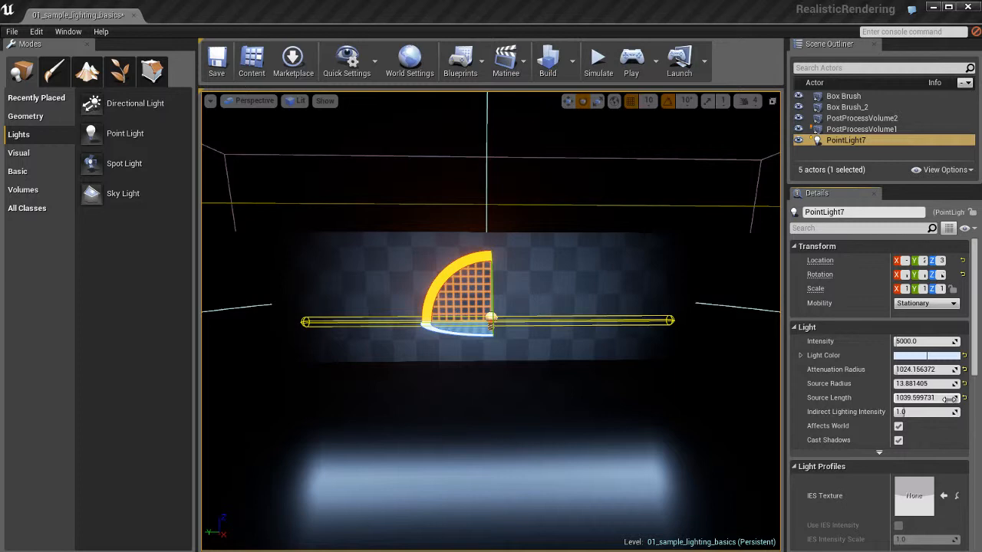
# - Move the elongated light toward the wall's left end, duplicate it, and place the copy toward the wall's right end
pyautogui.keyDown('alt'); pyautogui.moveTo(620, 414); pyautogui.dragTo(704, 417); pyautogui.keyUp('alt')
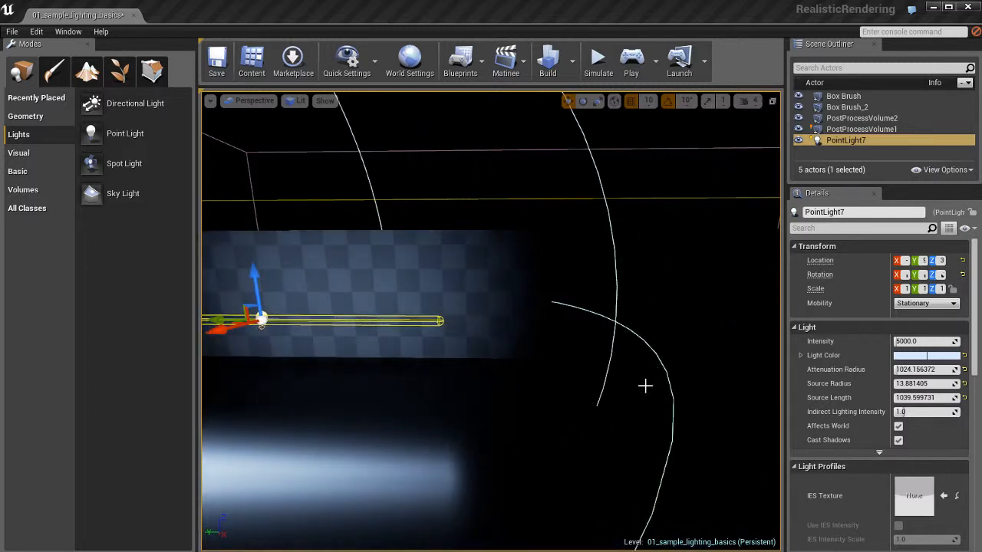
pyautogui.hotkey('ctrl', 'w')
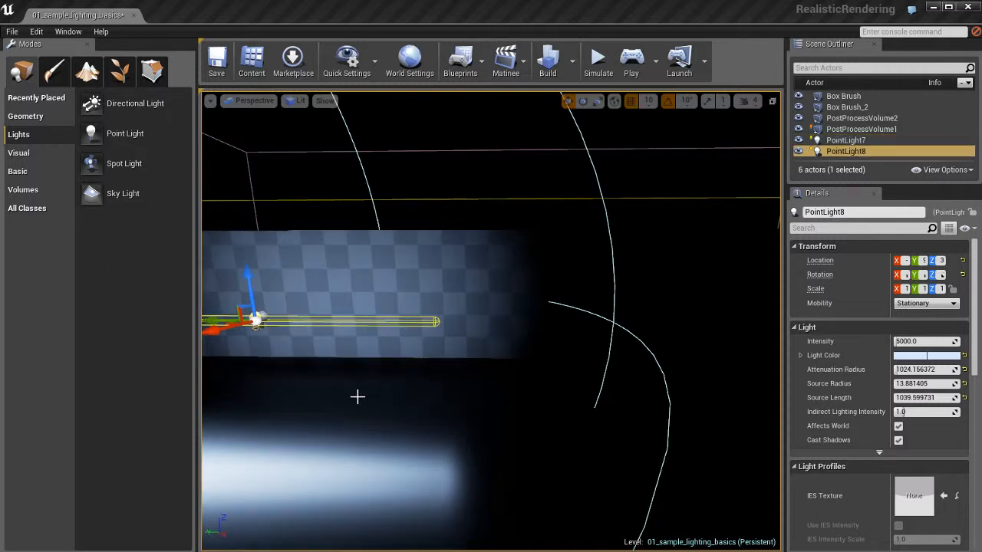
pyautogui.keyDown('ctrl'); pyautogui.moveTo(358, 396); pyautogui.dragTo(970, 378, button='right'); pyautogui.keyUp('ctrl')
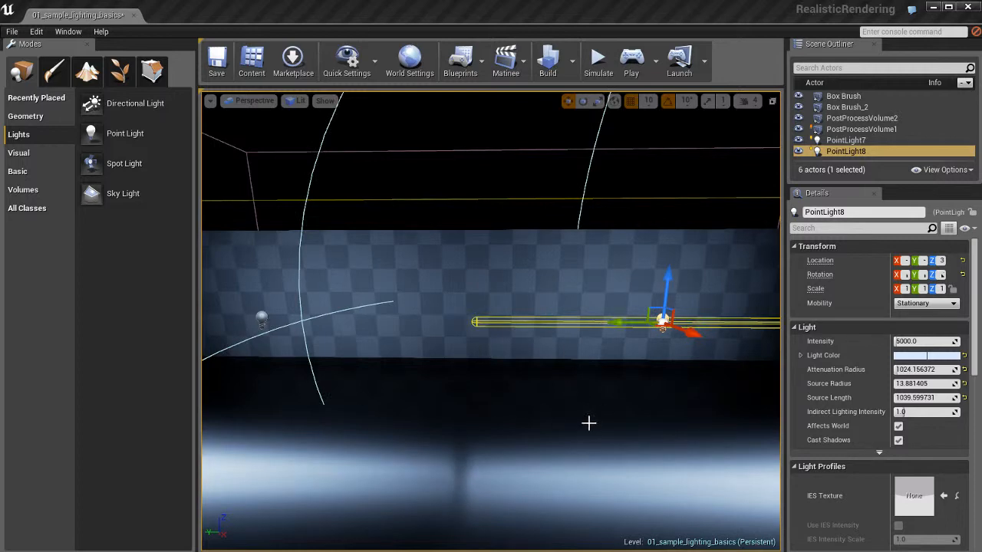
pyautogui.moveTo(589, 421)
pyautogui.mouseDown(button='right')
pyautogui.moveTo(633, 445)
pyautogui.moveTo(565, 455)
pyautogui.moveTo(539, 447)
pyautogui.moveTo(602, 439)
pyautogui.moveTo(595, 423)
pyautogui.mouseUp(button='right')
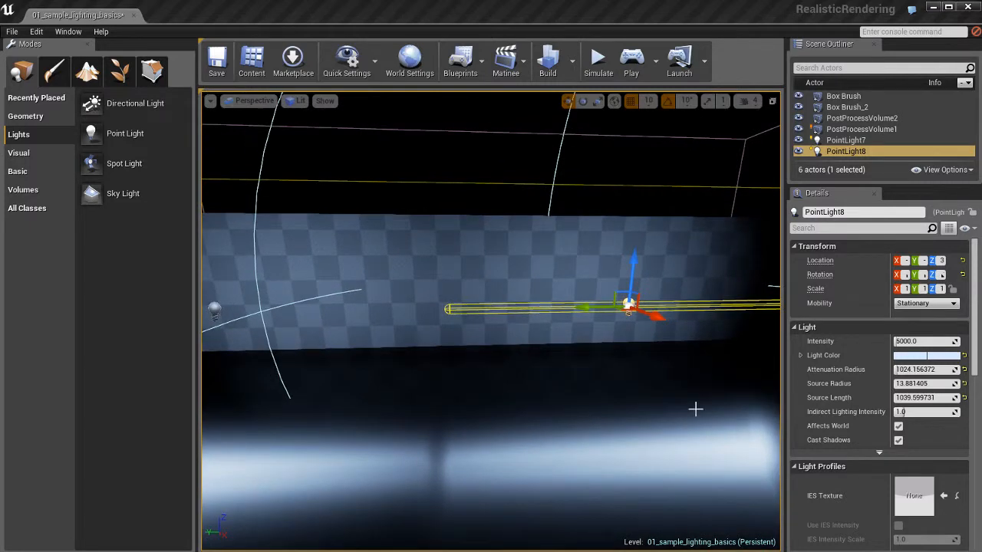
# - Set the duplicated light's source radius and source length to 0, and move it farther right along the wall
pyautogui.click(925, 382)
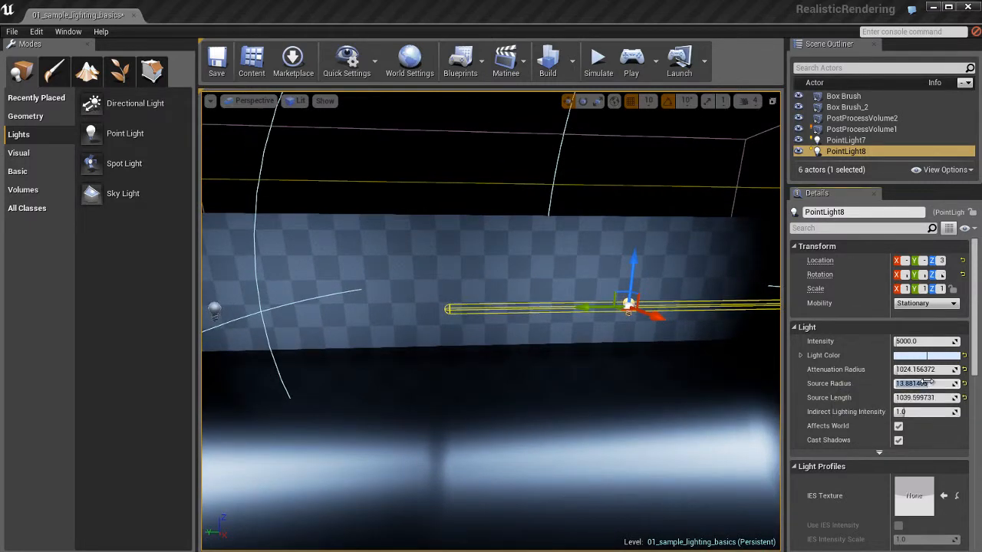
pyautogui.write('0')
pyautogui.press('Return')
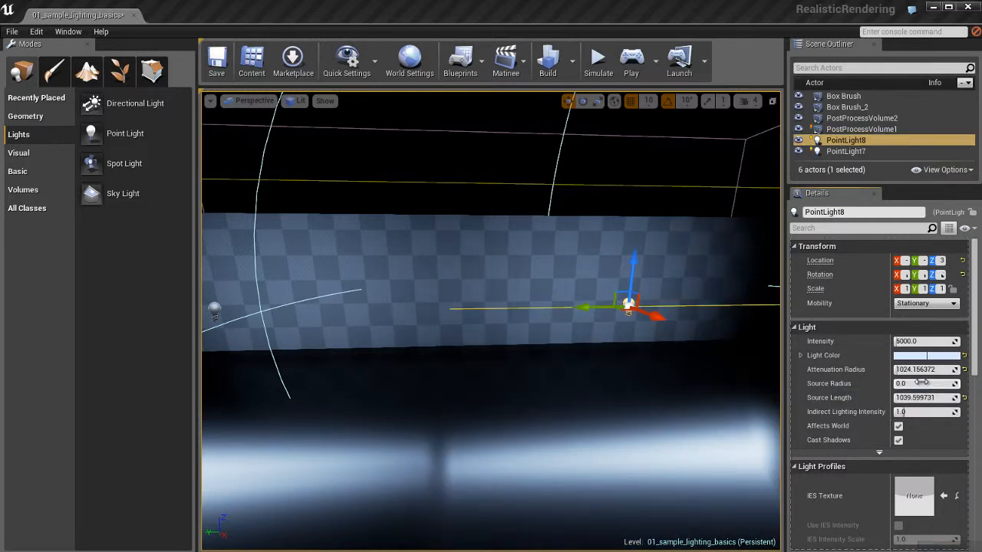
pyautogui.click(926, 398)
pyautogui.write('0')
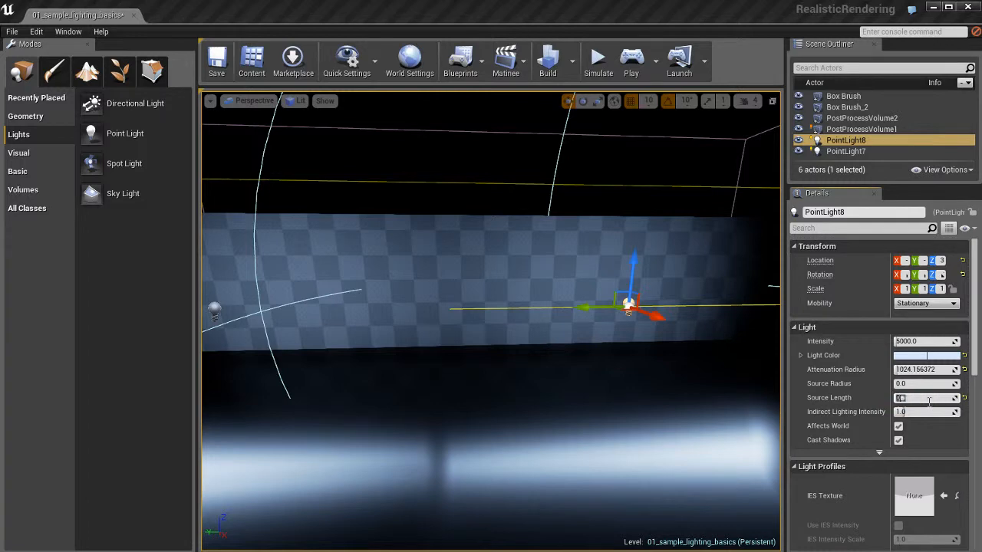
pyautogui.press('Return')
pyautogui.moveTo(697, 415); pyautogui.dragTo(695, 414, button='right')
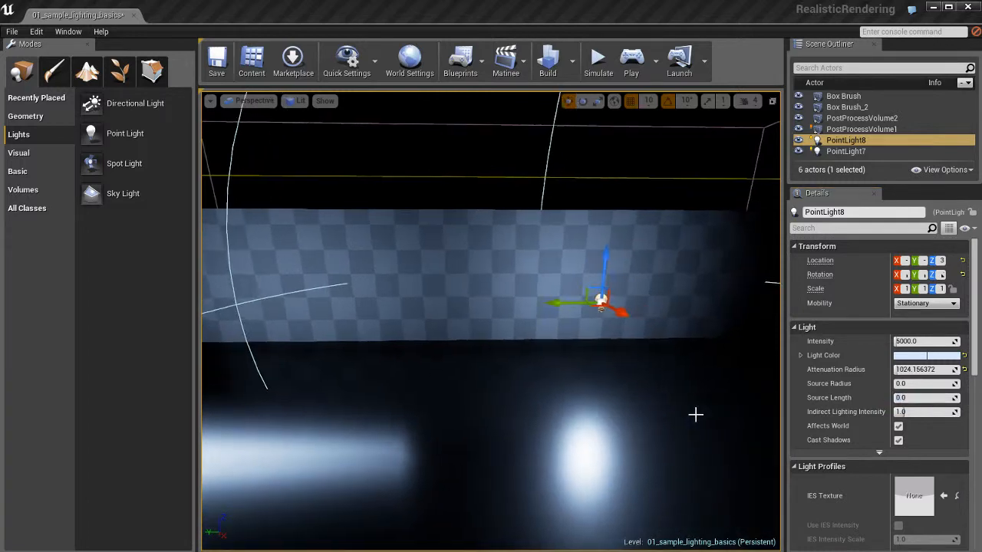
pyautogui.keyDown('ctrl'); pyautogui.moveTo(619, 409); pyautogui.dragTo(714, 408, button='right'); pyautogui.keyUp('ctrl')
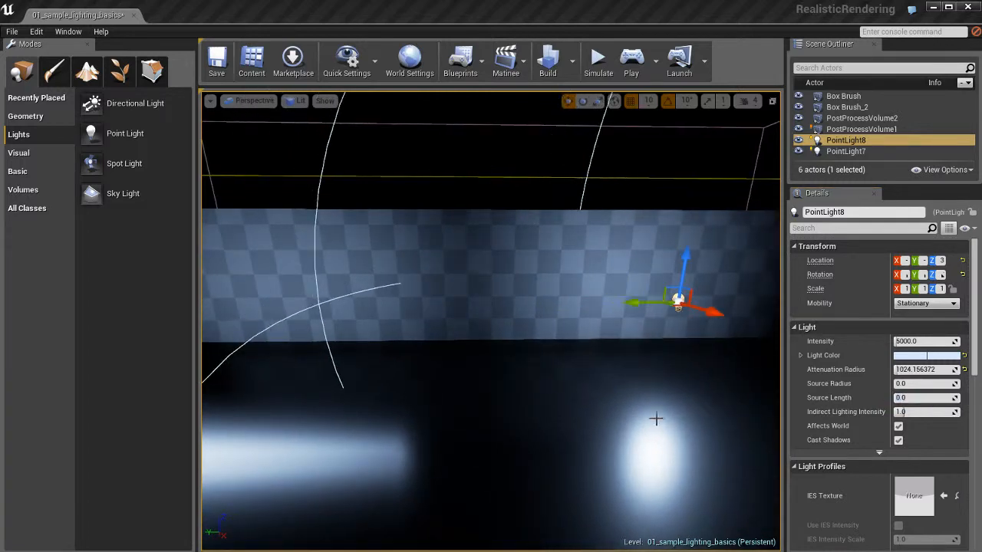
# - Try source radii of 10 and 50 on the right-hand light, and reset the source radius to 0
pyautogui.click(919, 383)
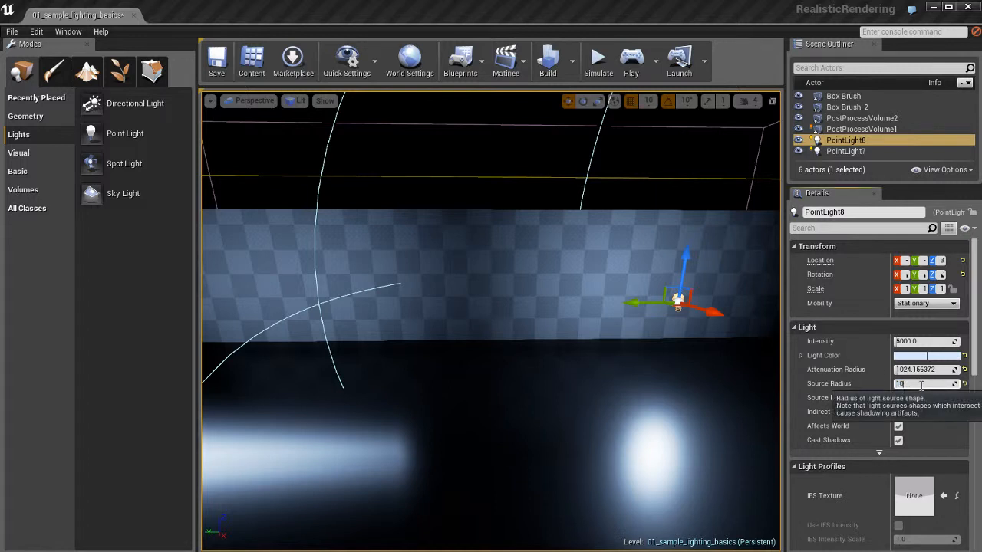
pyautogui.write('10')
pyautogui.press('Return')
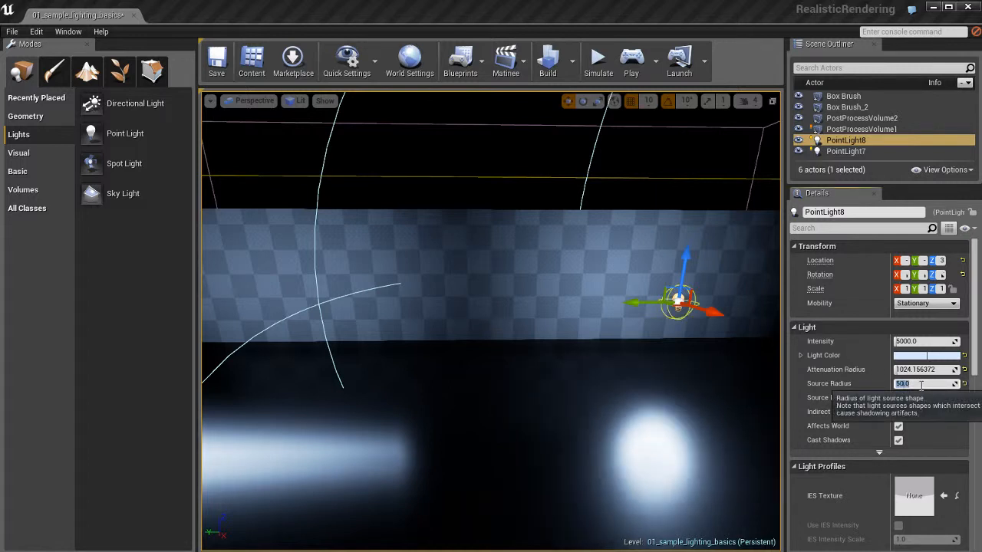
pyautogui.write('0')
pyautogui.press('Return')
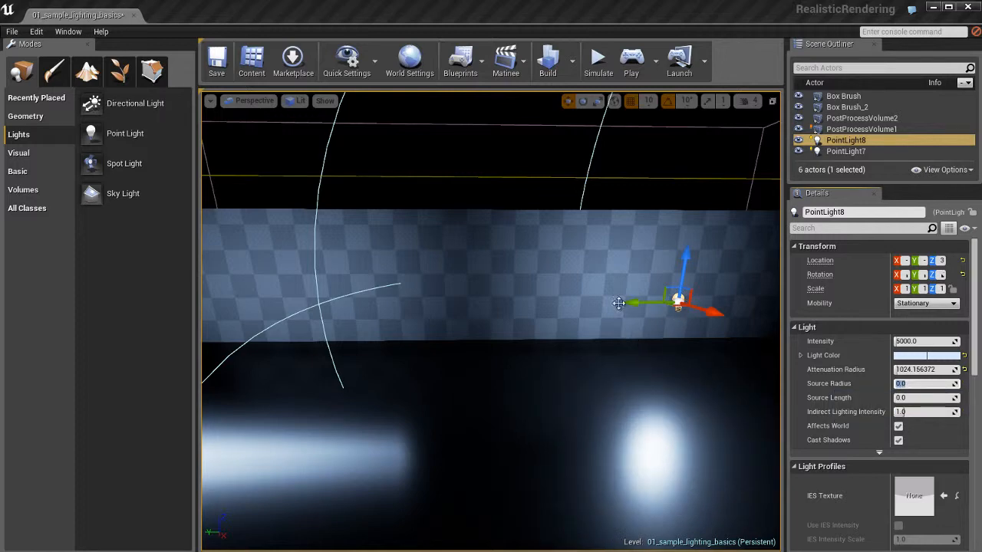
# - Duplicate the right-hand light, place the copy between the other two lights, set its source radius to 150, and deselect it
pyautogui.hotkey('ctrl', 'w')
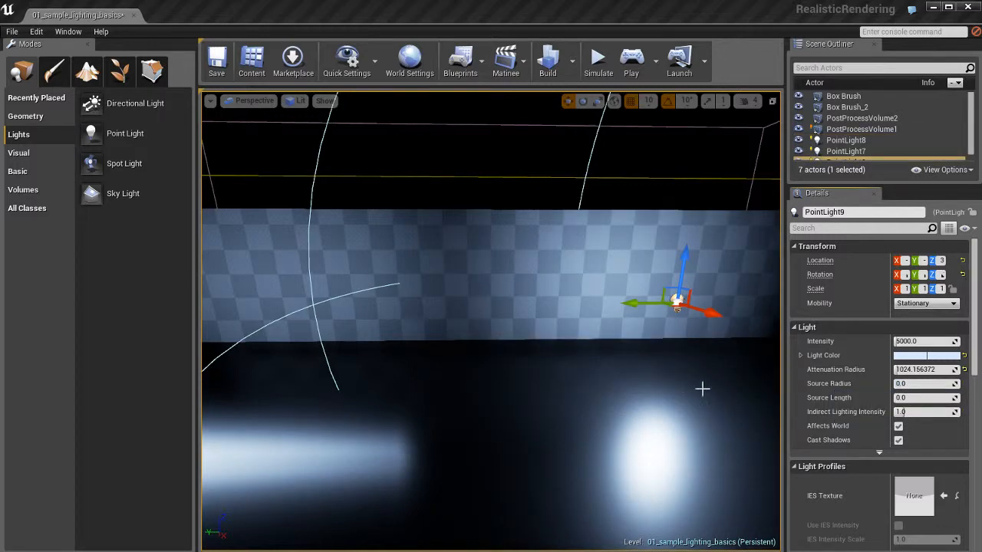
pyautogui.keyDown('ctrl'); pyautogui.moveTo(701, 389); pyautogui.dragTo(357, 380, button='right'); pyautogui.keyUp('ctrl')
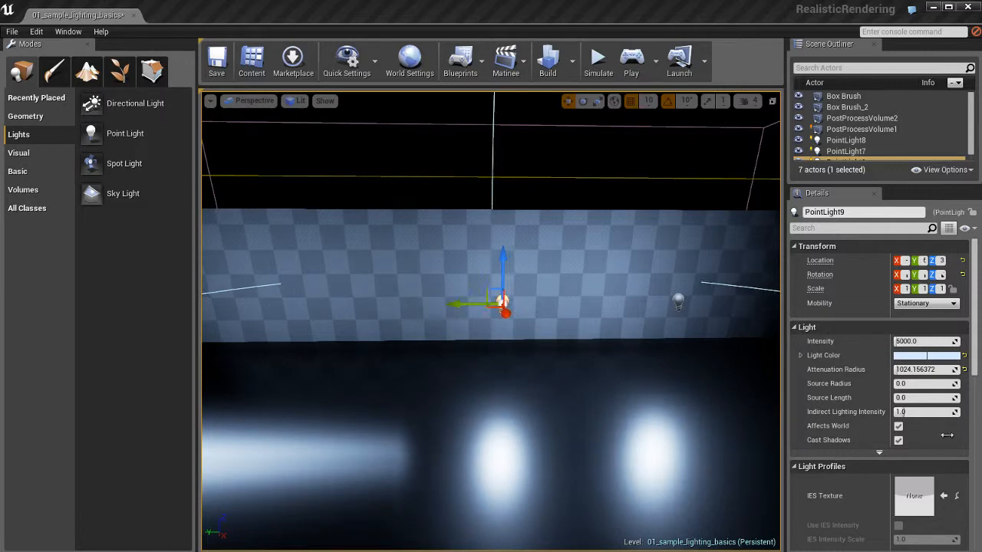
pyautogui.click(928, 384)
pyautogui.write('150')
pyautogui.press('Return')
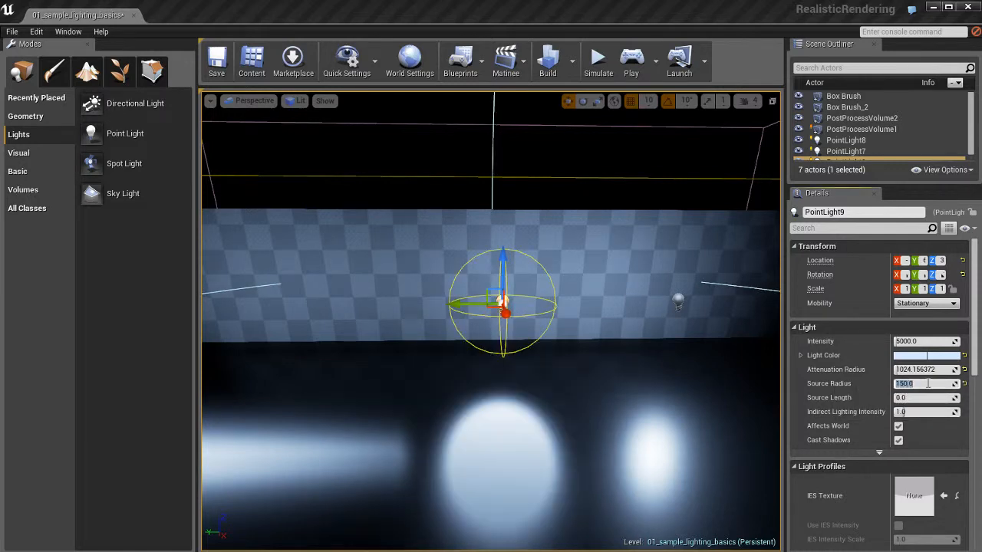
pyautogui.scroll(-5, 595, 391)
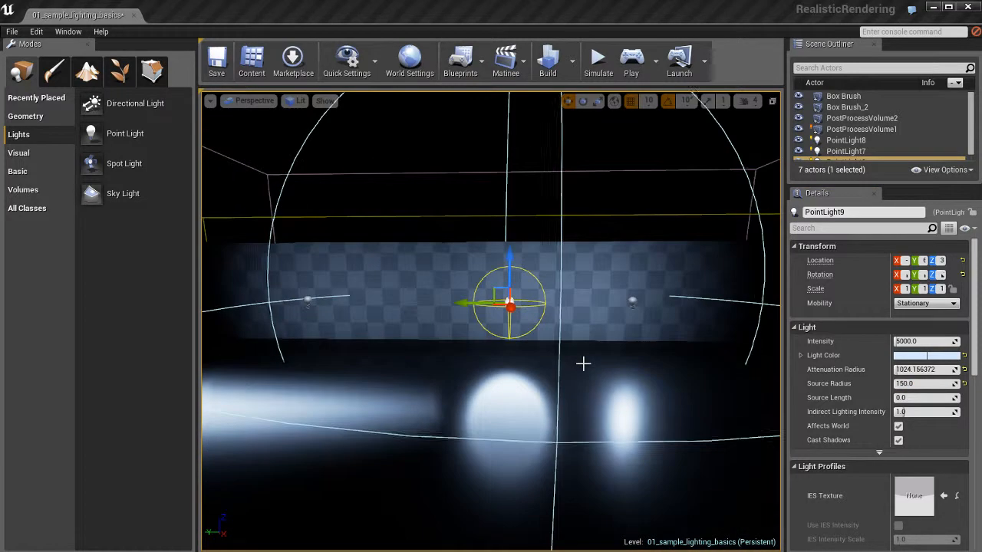
pyautogui.keyDown('alt'); pyautogui.moveTo(583, 364); pyautogui.dragTo(587, 364); pyautogui.keyUp('alt')
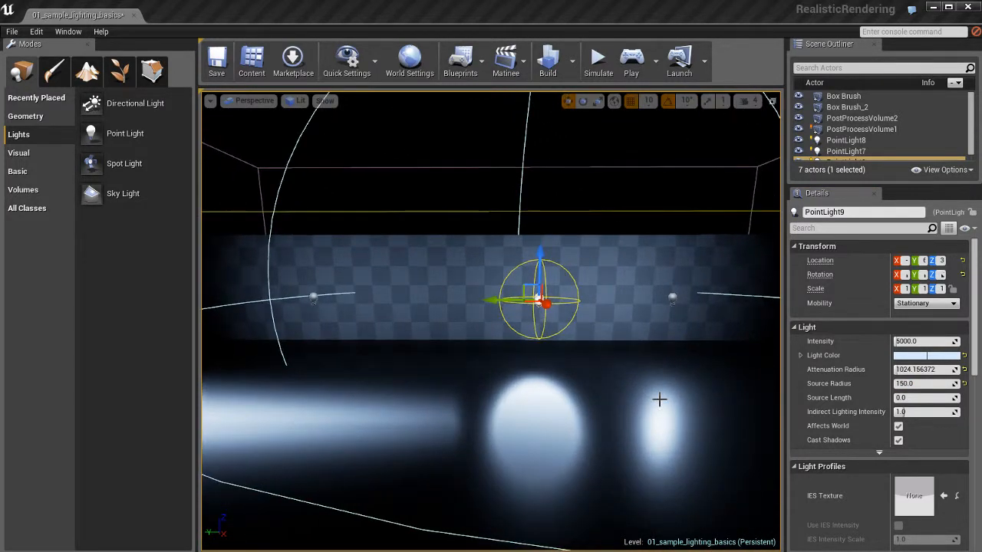
pyautogui.press('Escape')
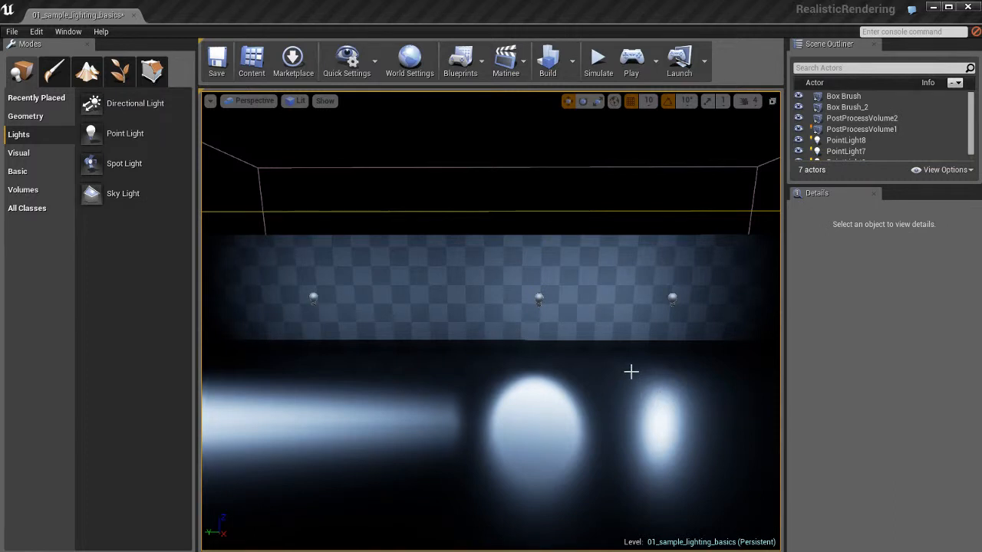